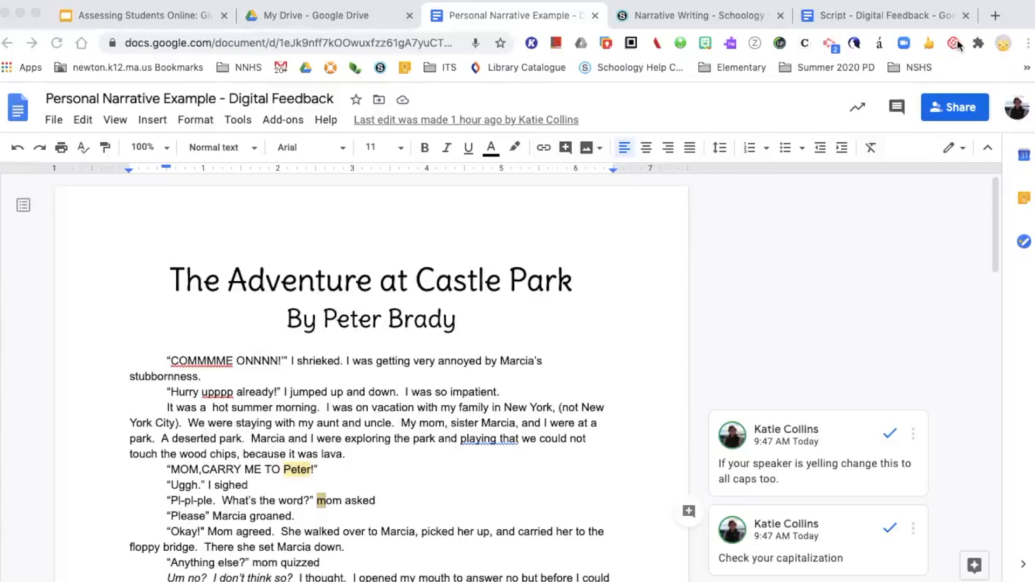
Open the Loom recorder for a Screen Only, Full Desktop capture, remove the profile photo bubble and show the advanced options.
left_click(953, 44)
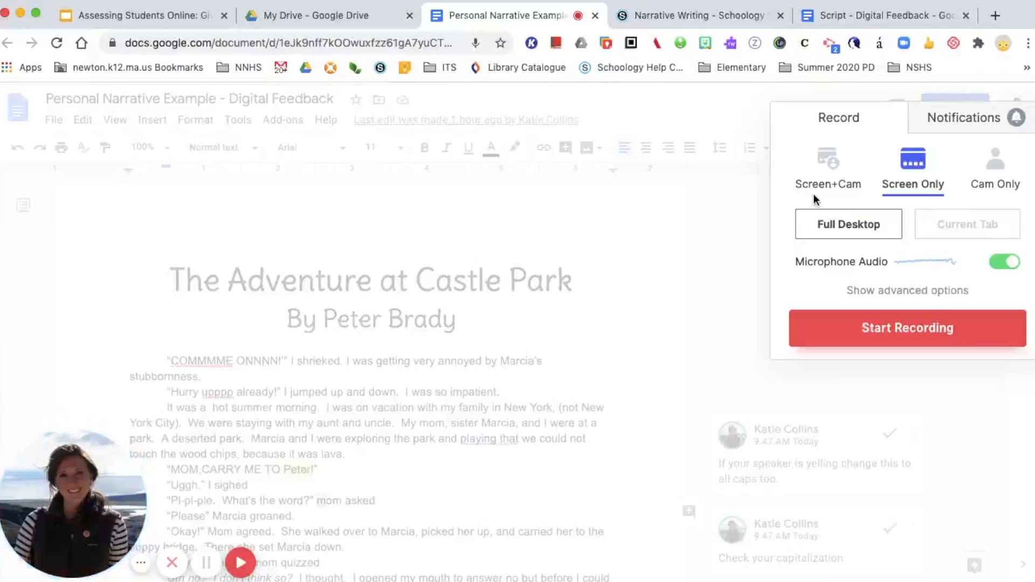
mouse_move(77, 454)
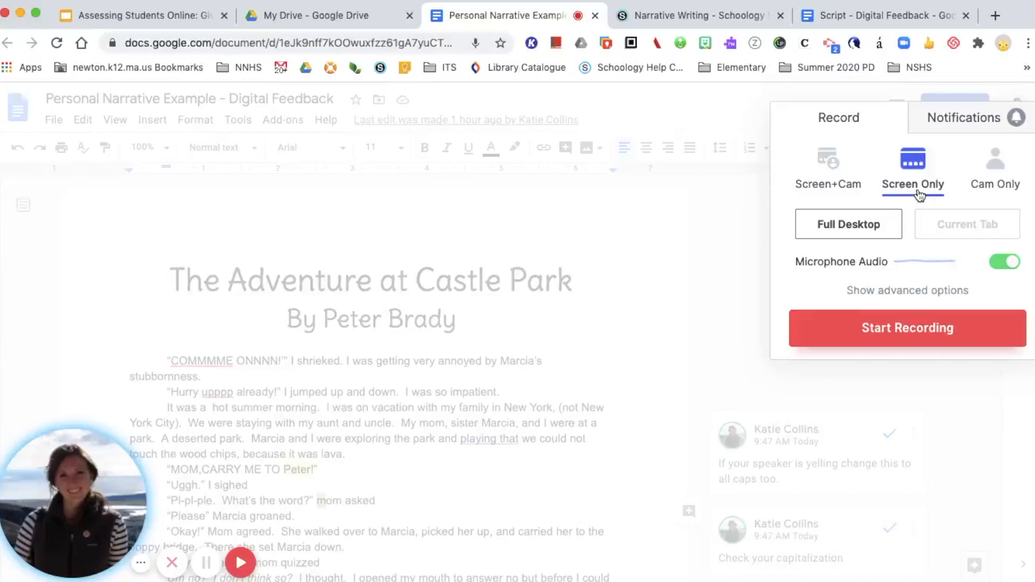
mouse_move(94, 488)
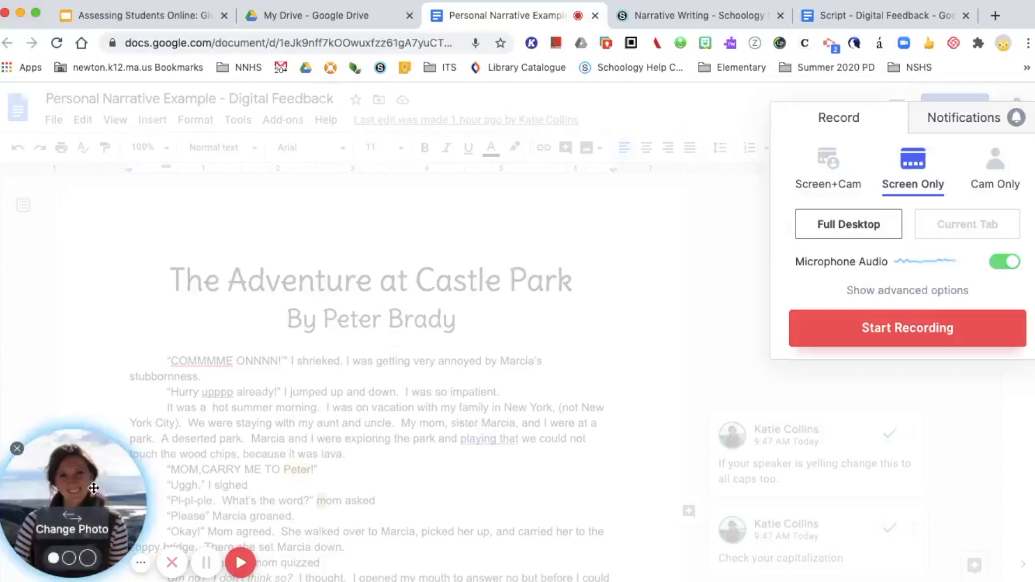
left_click(16, 451)
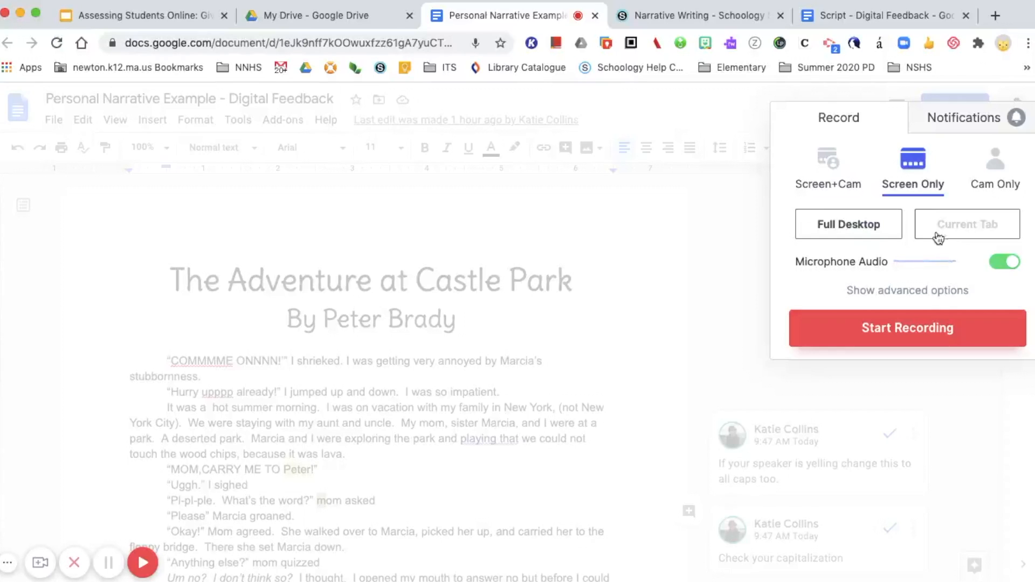
left_click(900, 293)
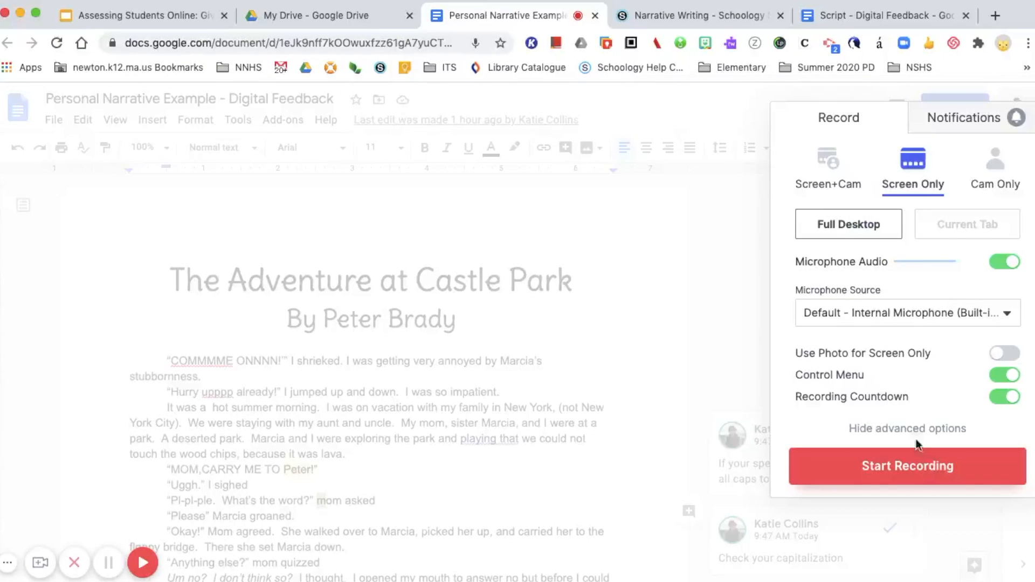
Start the Loom recording and share the entire screen.
left_click(907, 462)
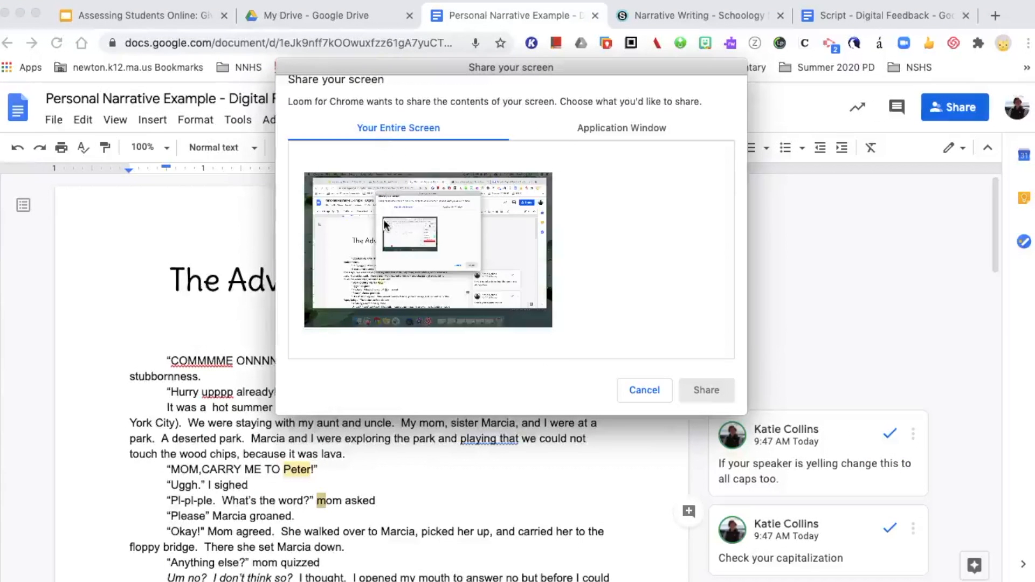
left_click(383, 215)
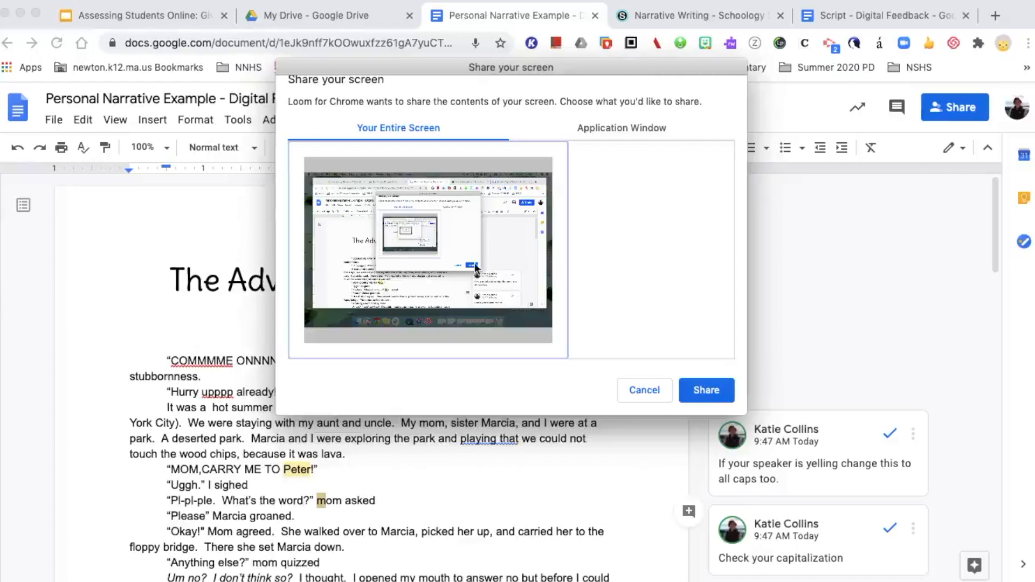
left_click(712, 390)
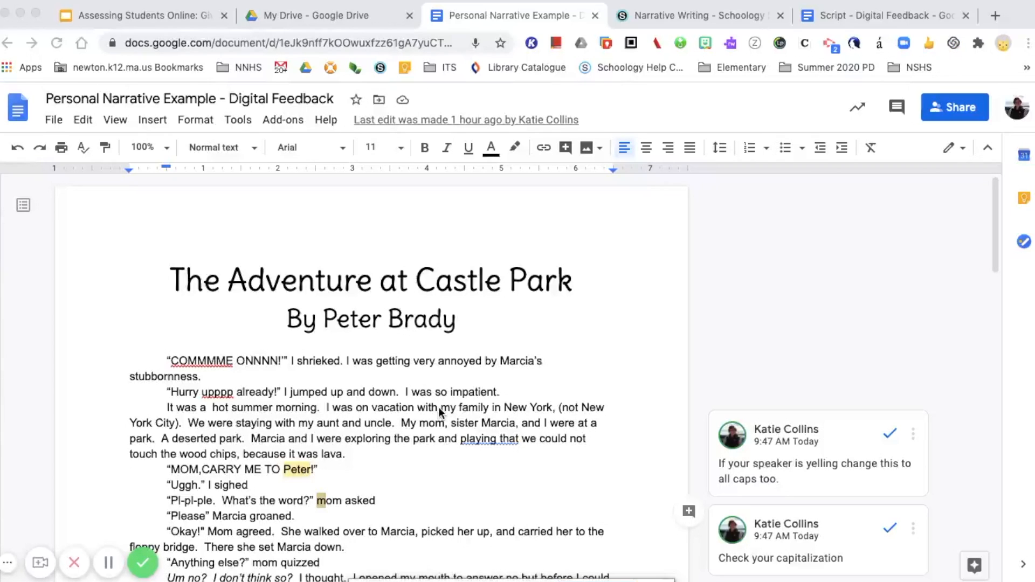
scroll(526, 358, "down", 3)
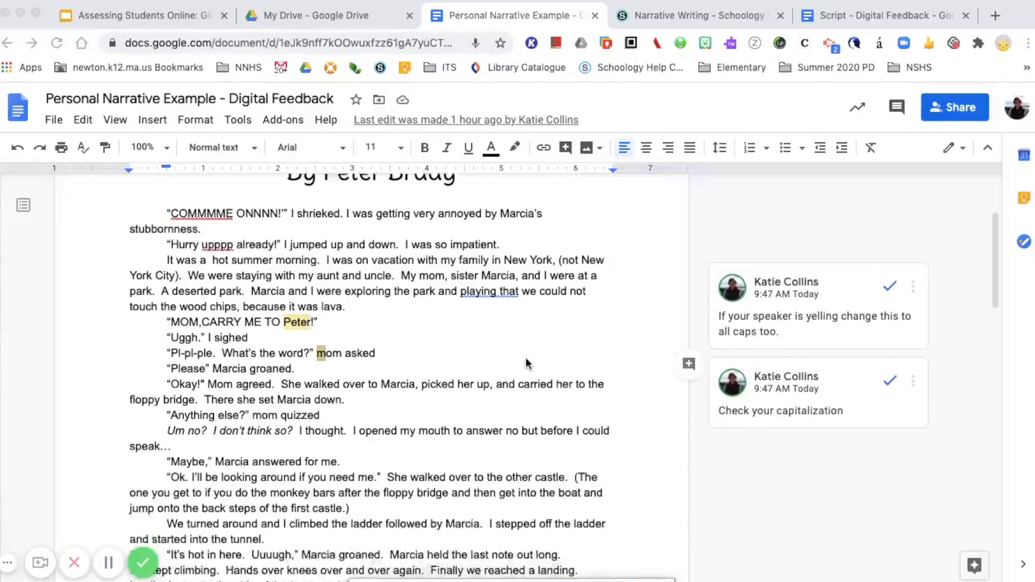
left_click(426, 247)
left_click_drag(439, 244, 577, 245)
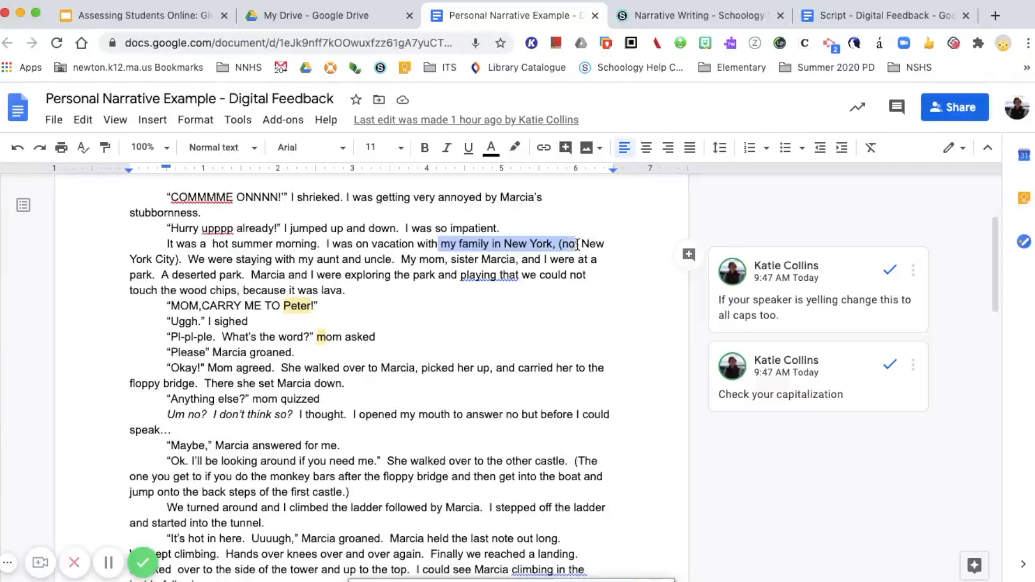
left_click(577, 246)
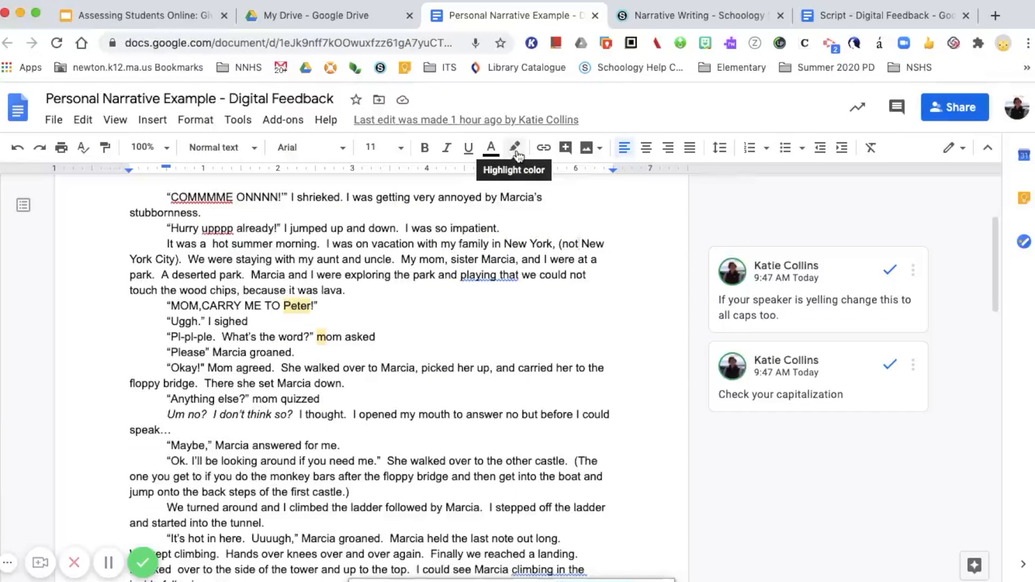
left_click(516, 151)
left_click(563, 225)
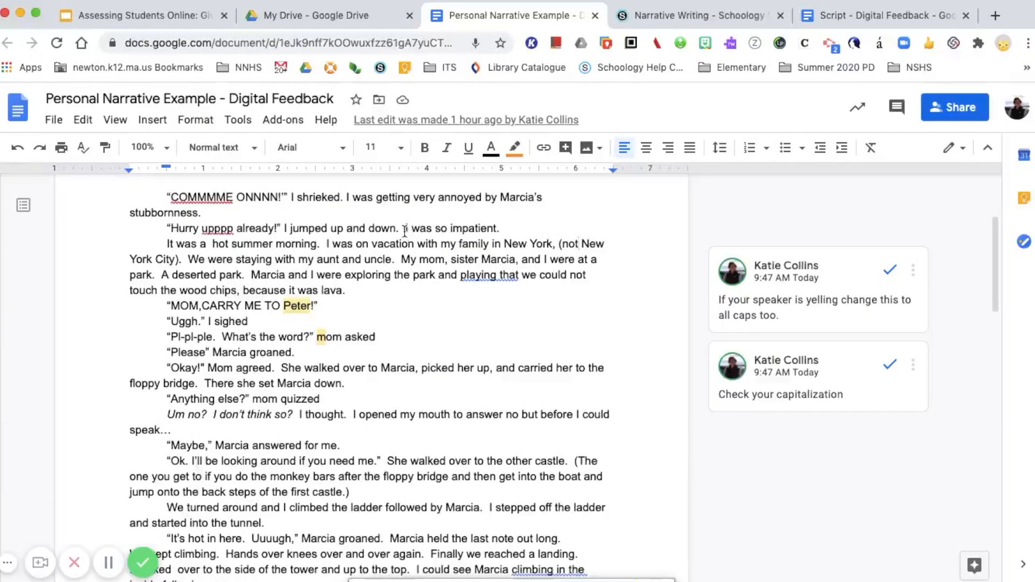
Draft the comment "Add new comments" on the sentence "I was so impatient." without posting it.
left_click_drag(404, 231, 507, 229)
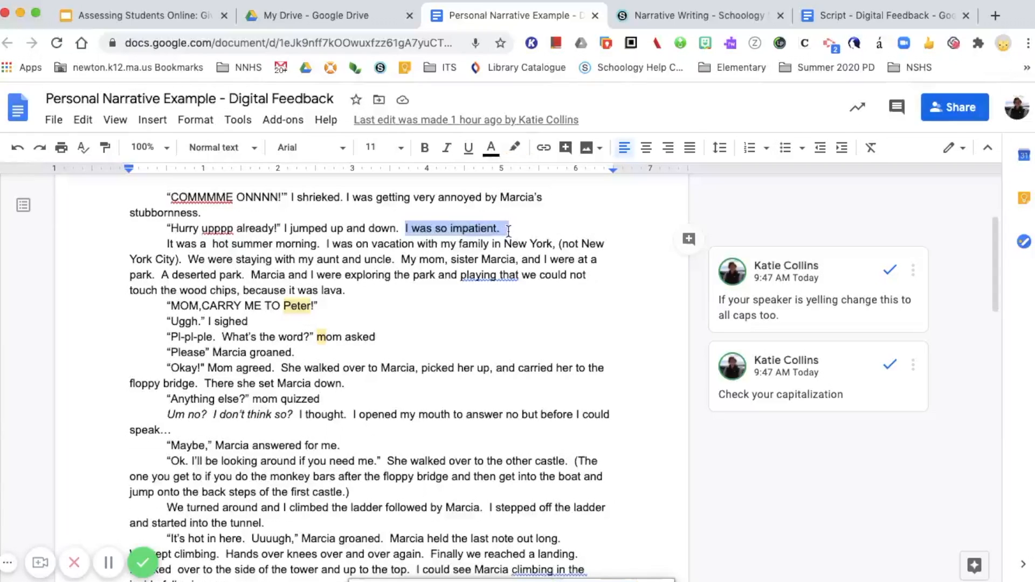
left_click(685, 246)
type("Add new comments")
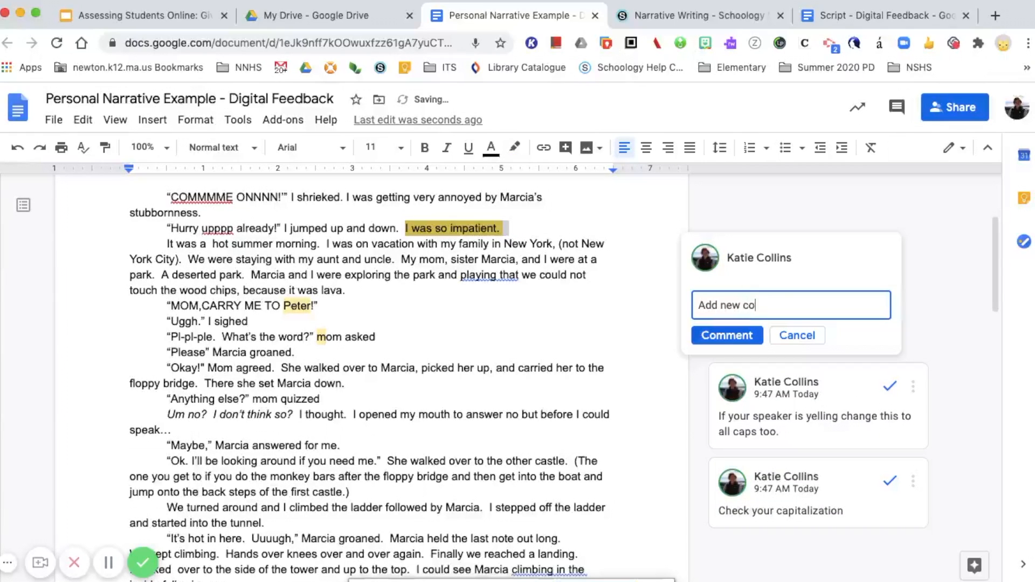
left_click(547, 260)
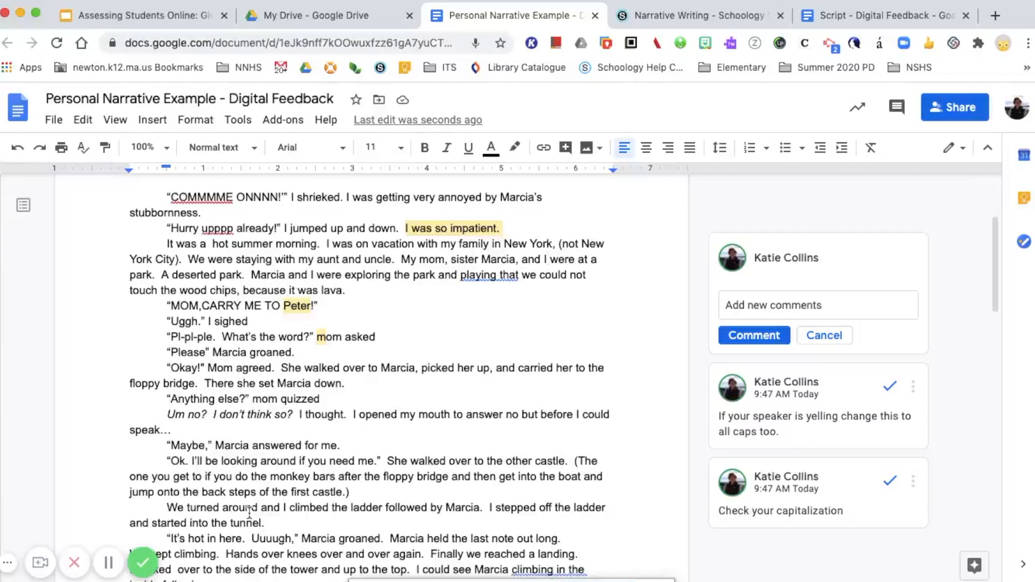
Finish the Loom recording, then play the first seconds of the video at 1x speed and pause it.
left_click(144, 564)
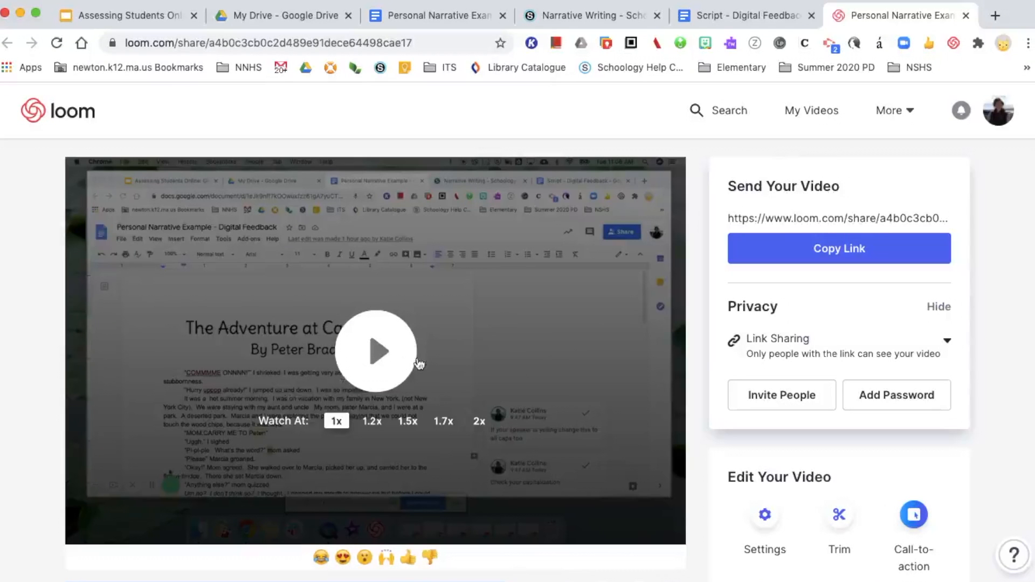
left_click(337, 421)
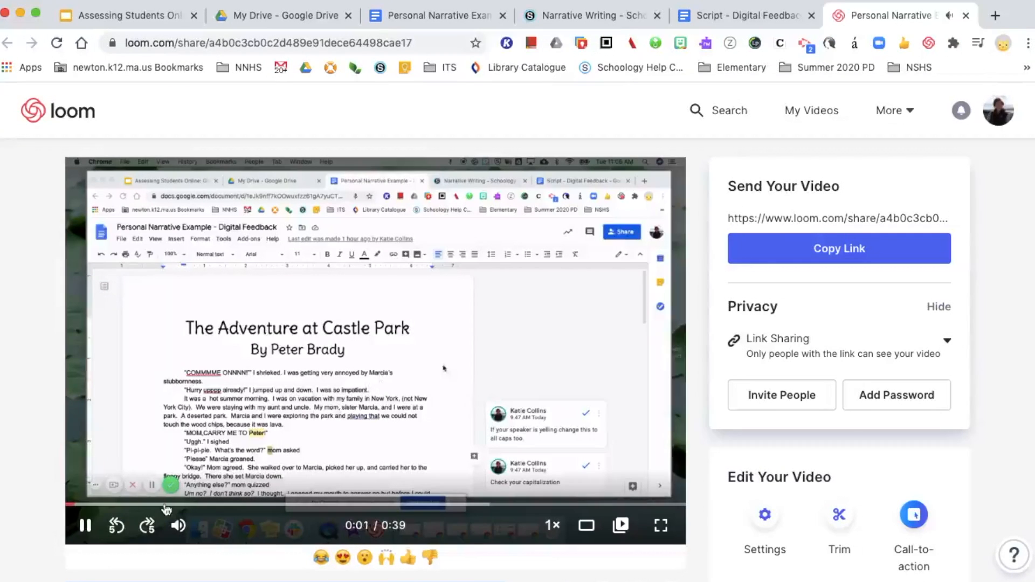
left_click(85, 527)
Copy the video's share link and look over its privacy and editing options.
left_click(825, 249)
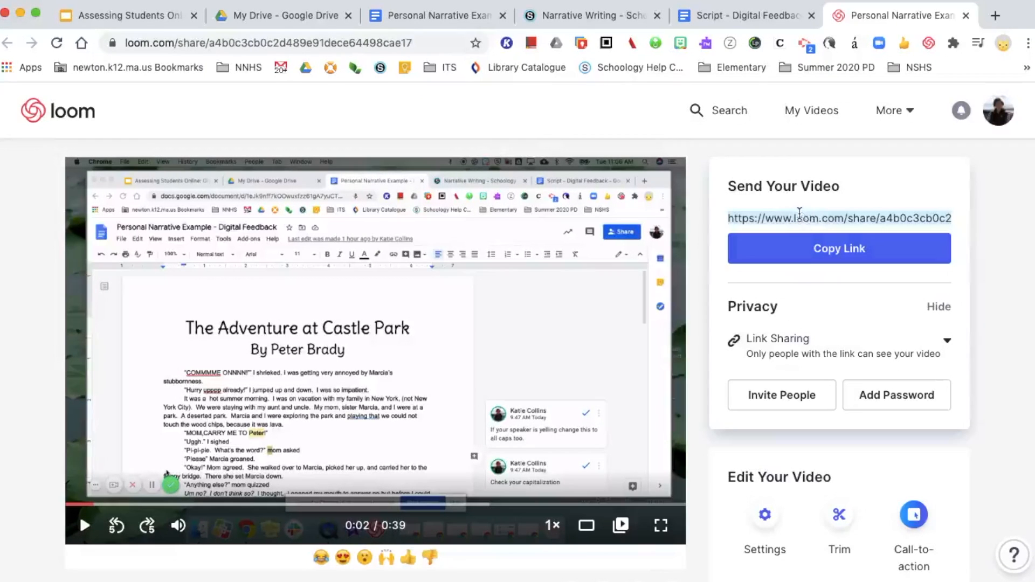
scroll(970, 221, "down", 1)
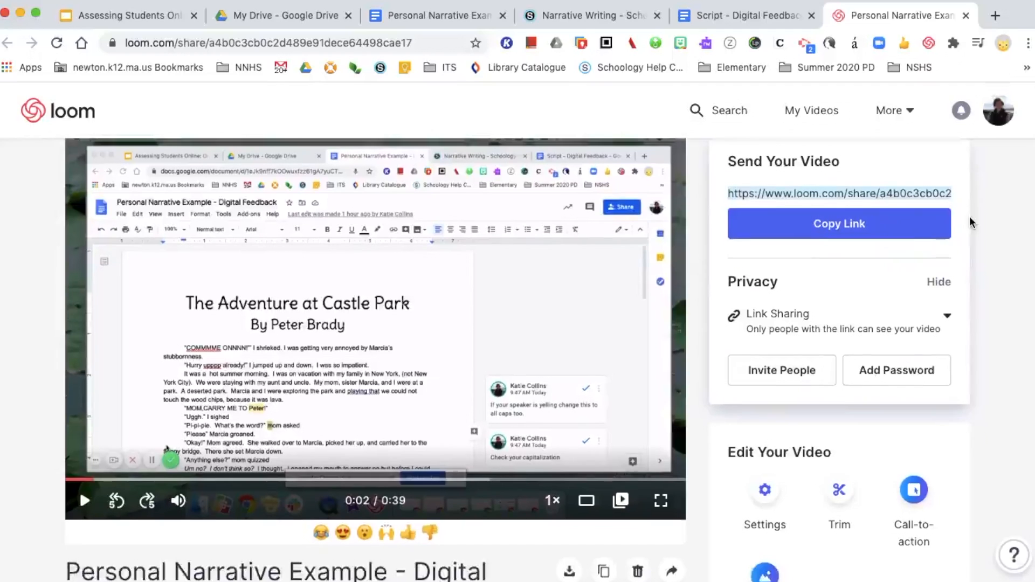
scroll(945, 411, "down", 4)
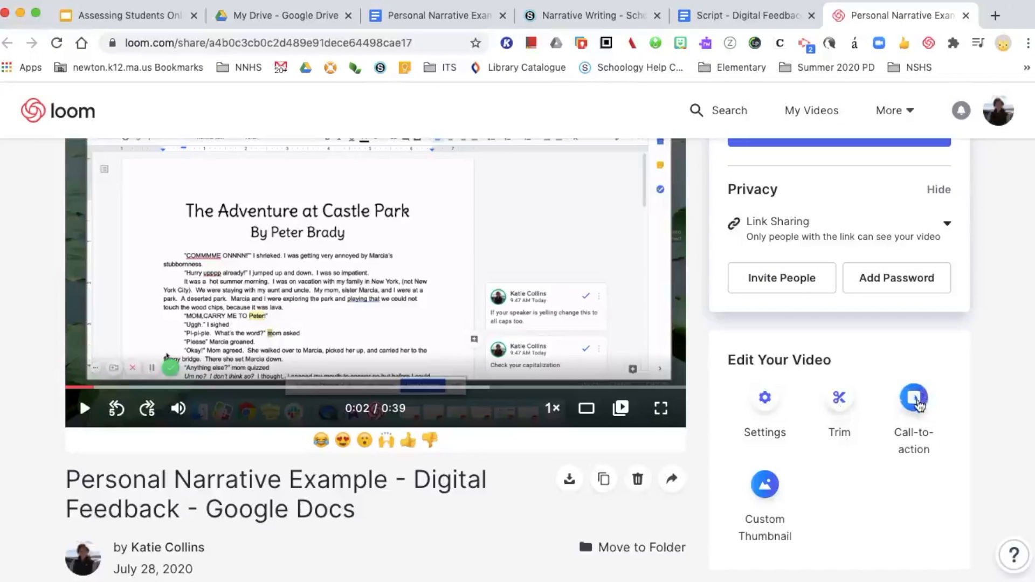
scroll(919, 404, "up", 3)
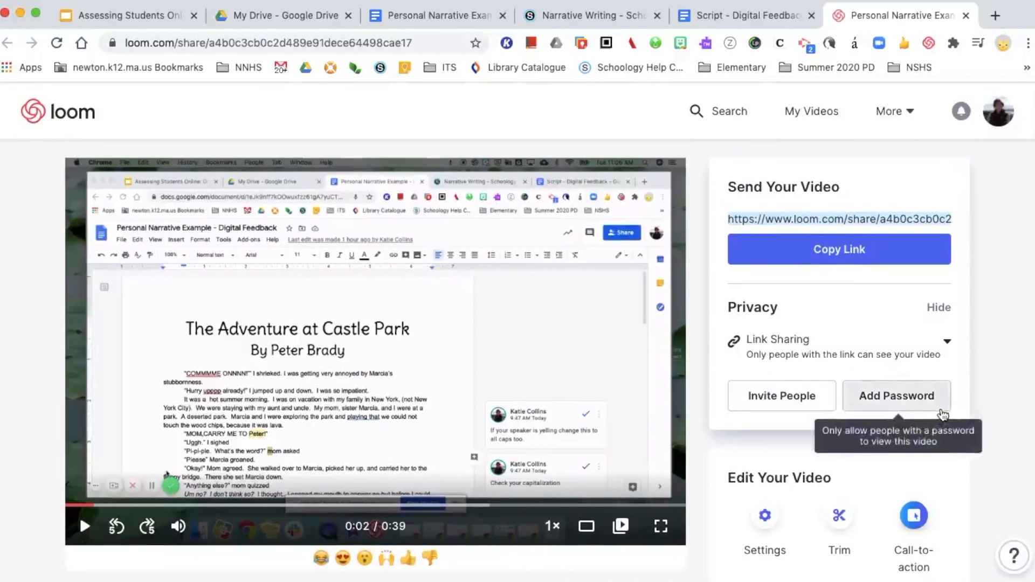
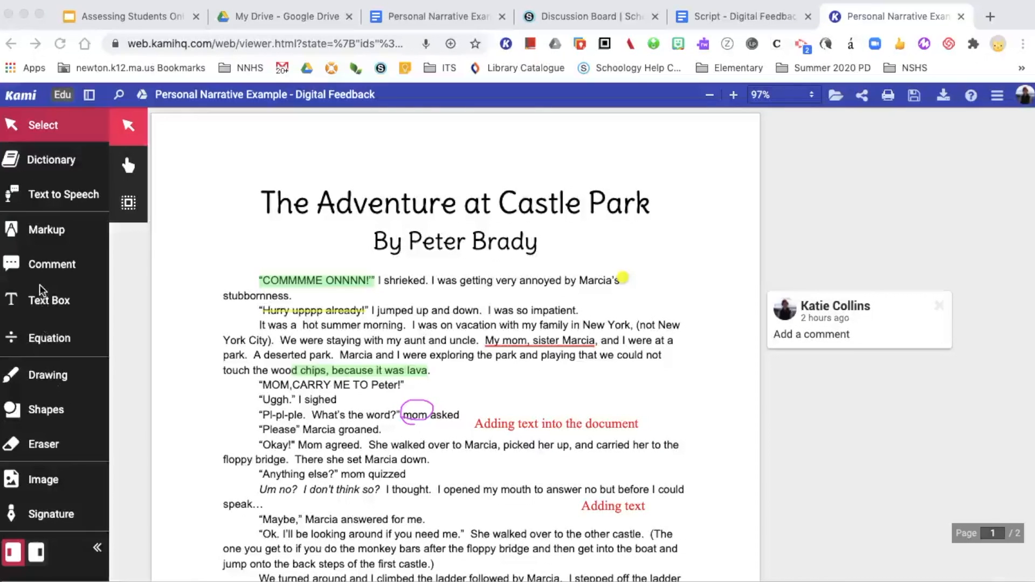
Record a voice comment at the end of the "Okay!" Mom agreed line, stop it and delete the comment.
left_click(19, 266)
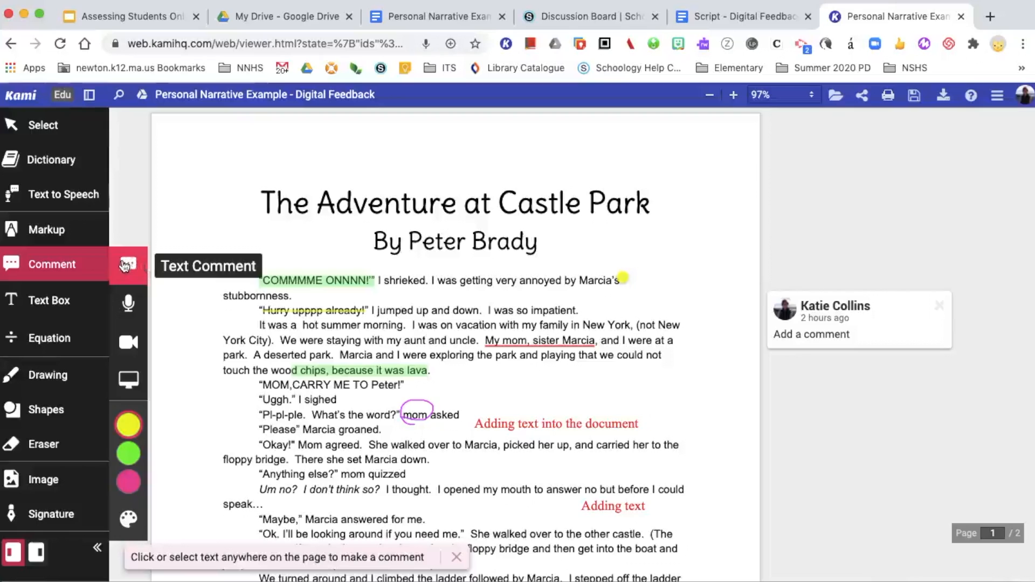
left_click(129, 306)
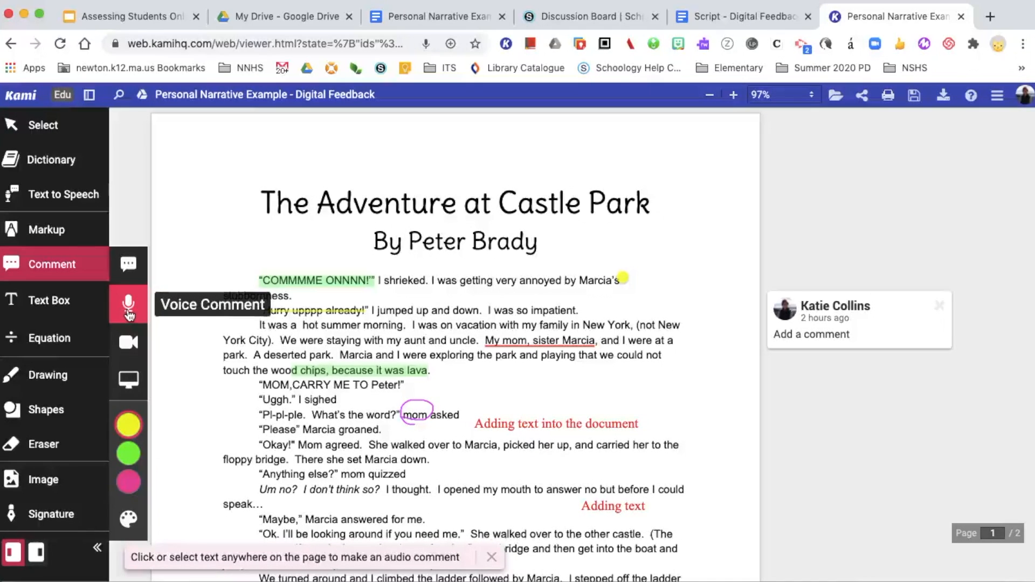
left_click(674, 445)
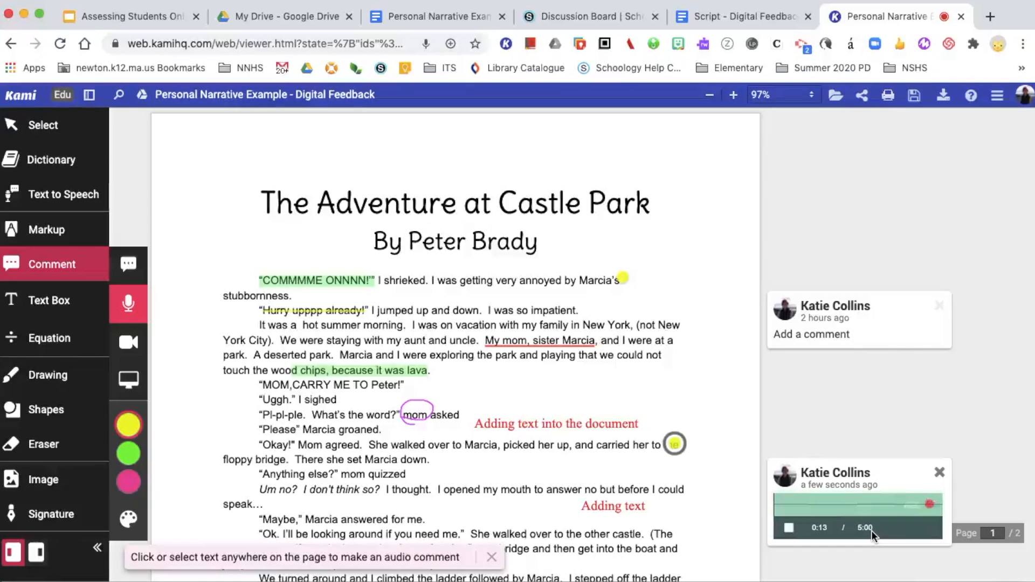
left_click(789, 529)
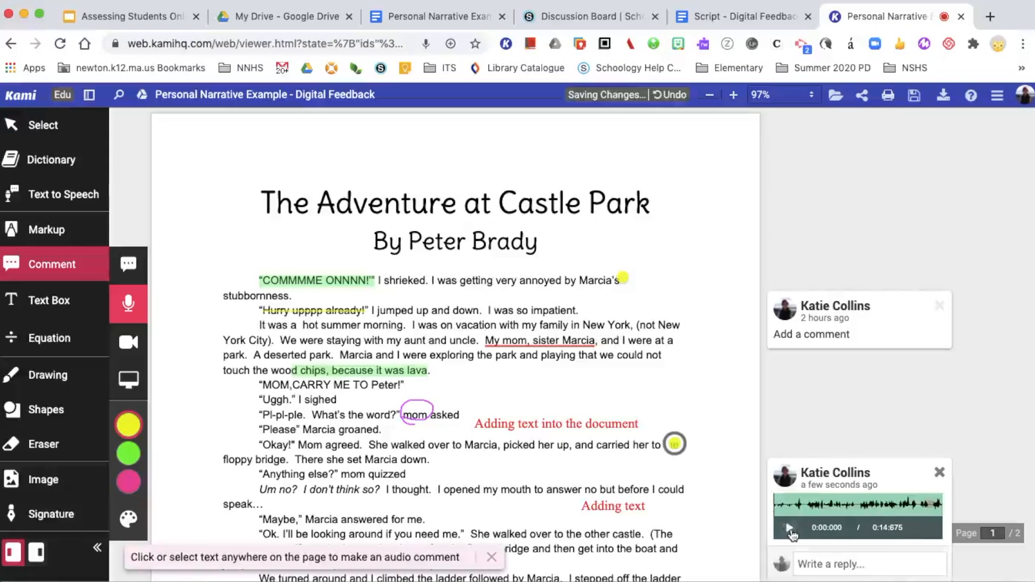
scroll(929, 507, "down", 1)
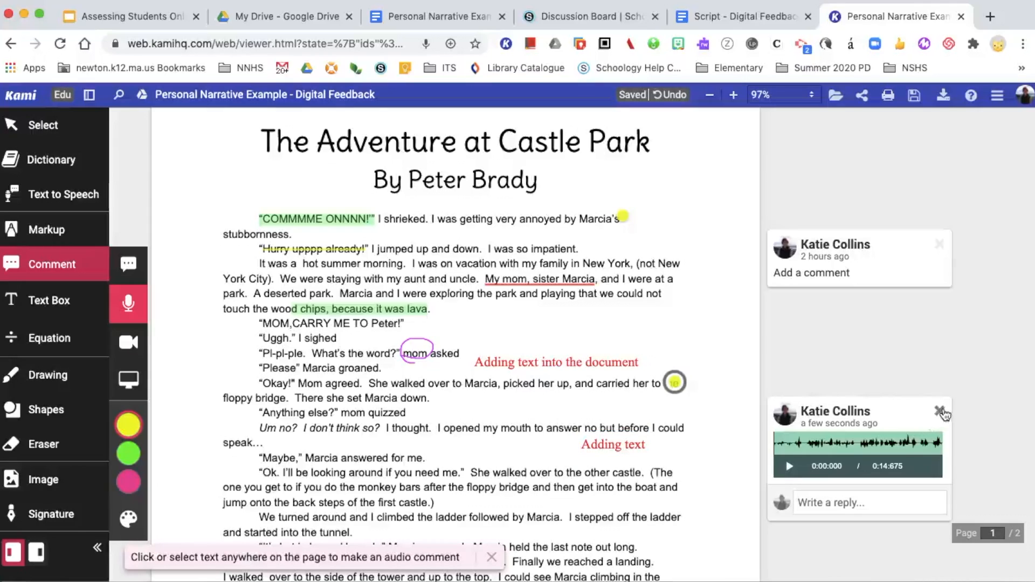
left_click(939, 411)
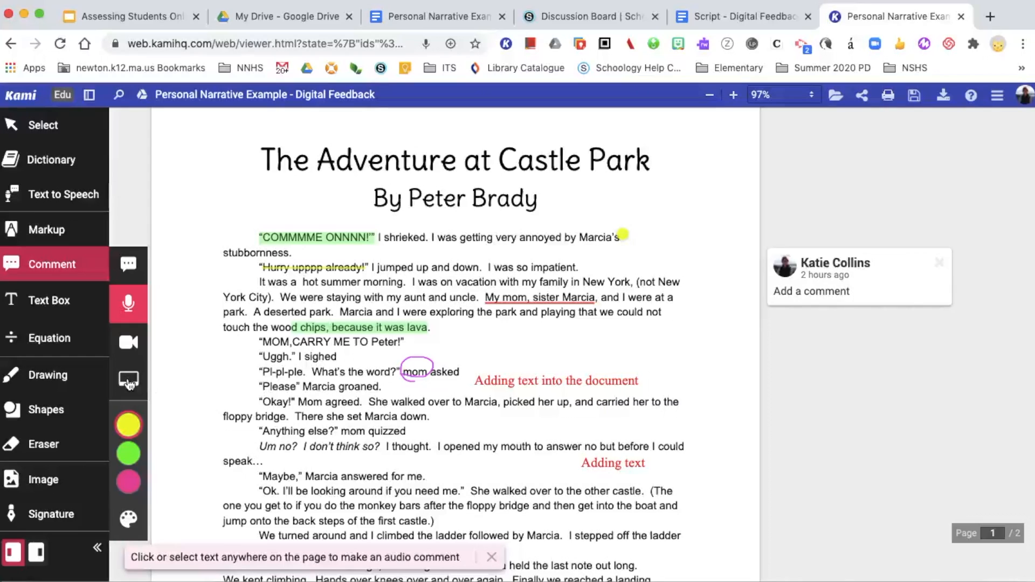
Place a screen capture comment in the page margin near "Please" Marcia groaned and share the entire screen for it.
left_click(129, 382)
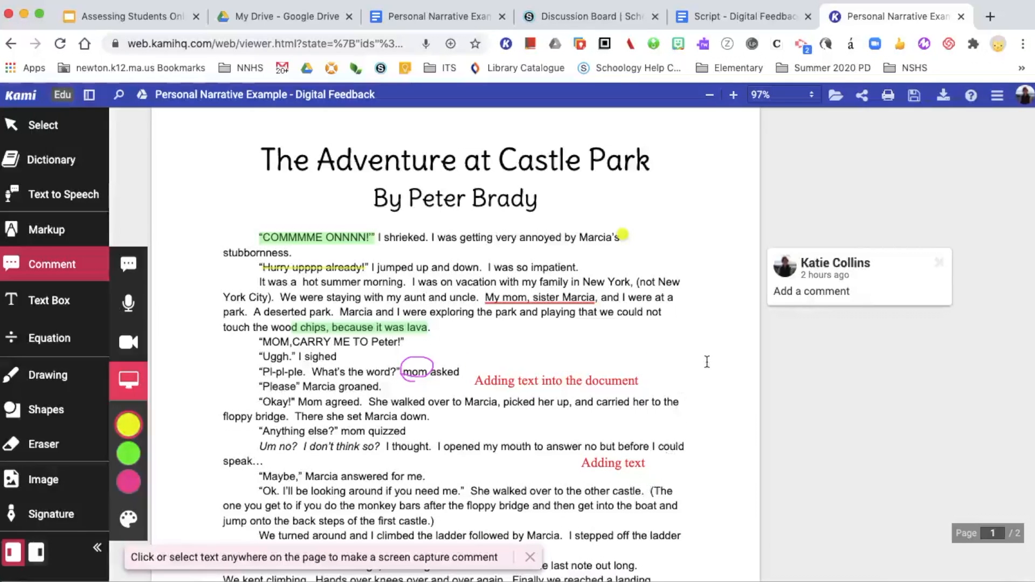
left_click(723, 371)
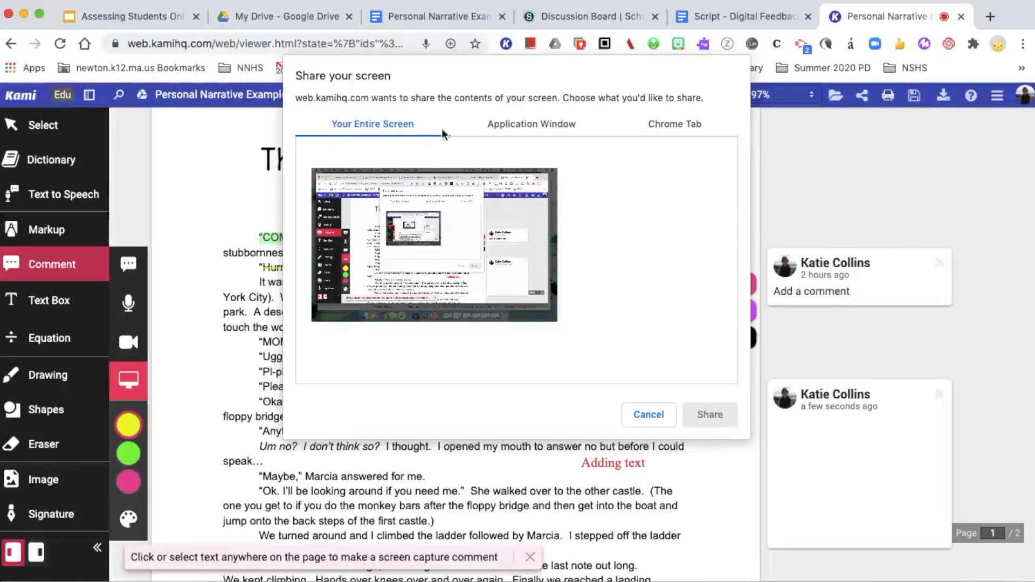
left_click(522, 128)
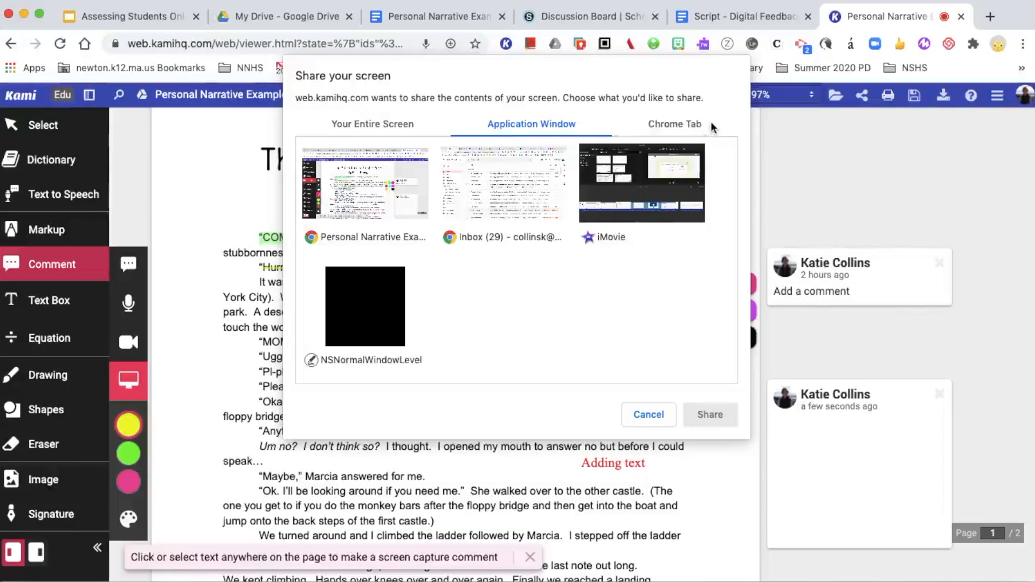
left_click(696, 122)
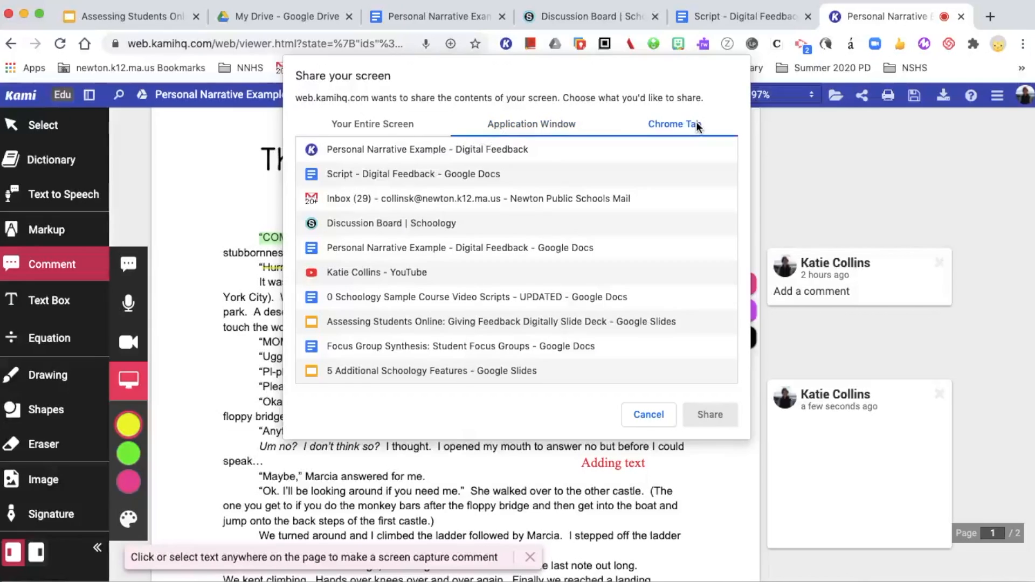
left_click(372, 123)
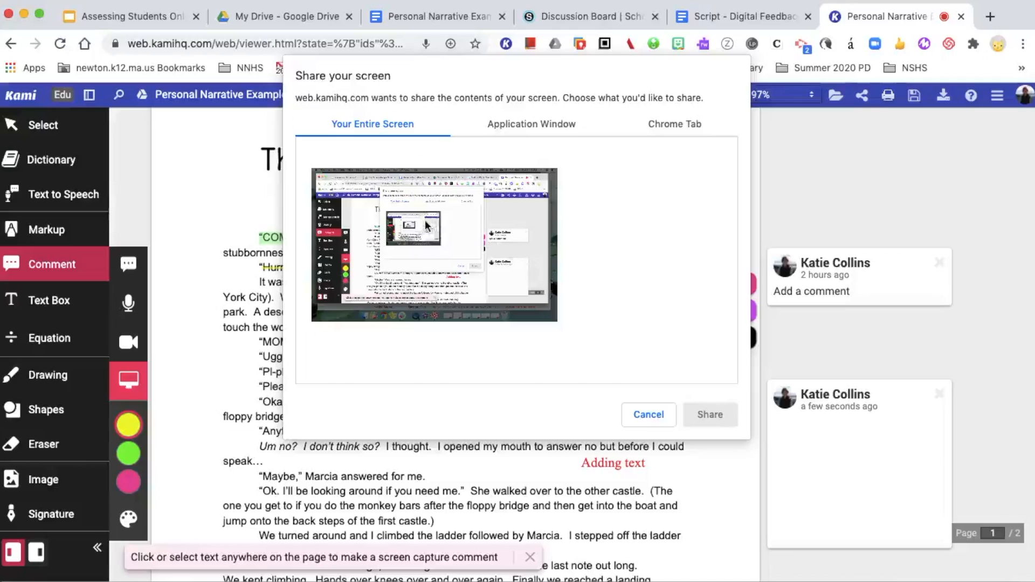
left_click(493, 267)
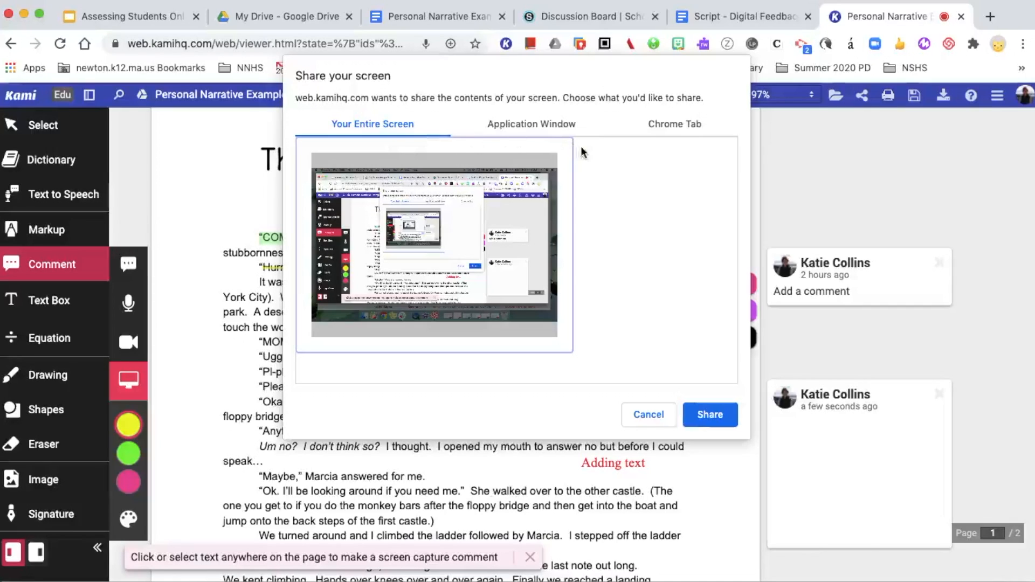
left_click(715, 418)
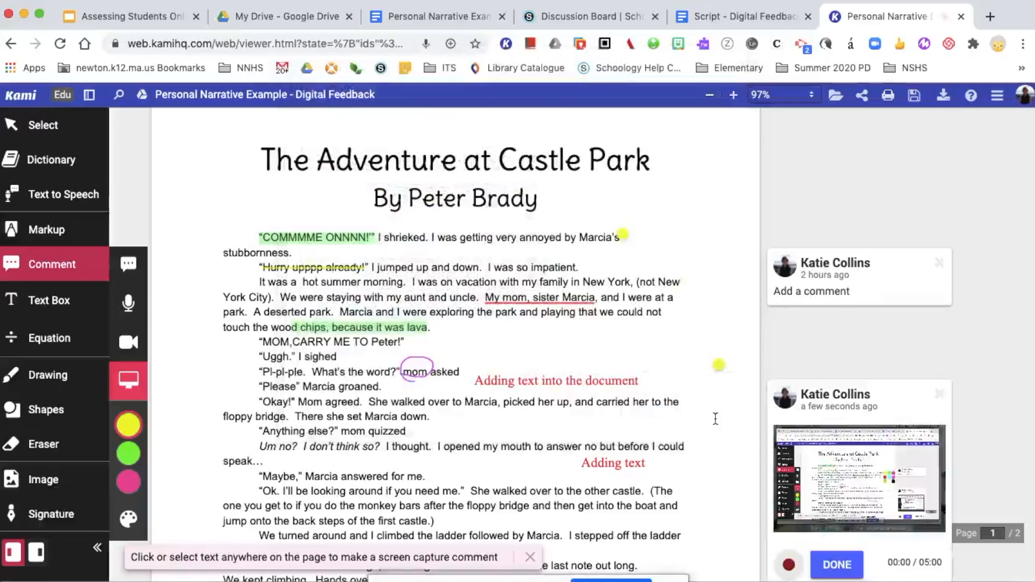
While the screen capture comment records, highlight "floppy bridge." in green and strike through "Um no? I don't think so?" in yellow.
scroll(644, 414, "down", 1)
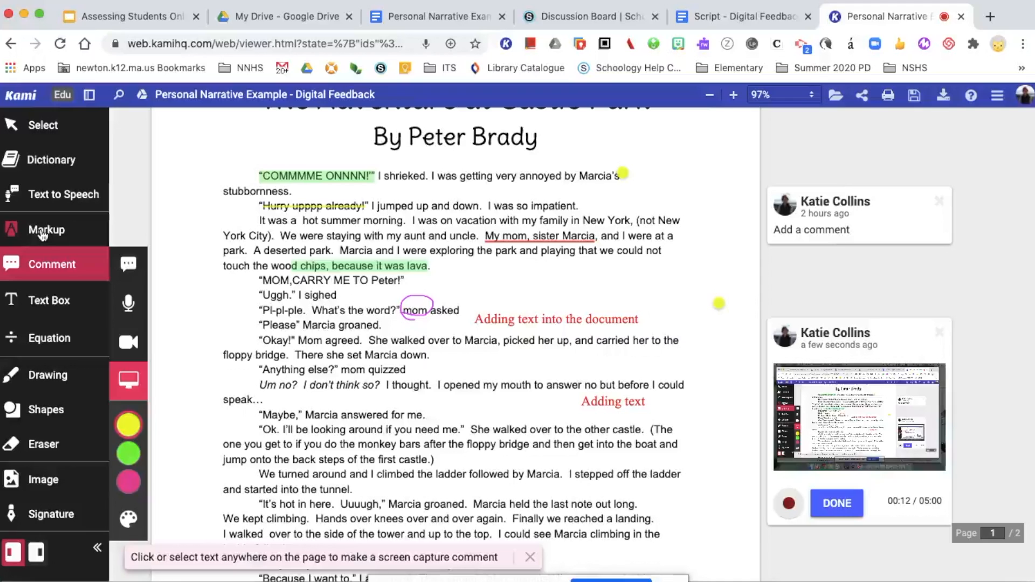
left_click(43, 232)
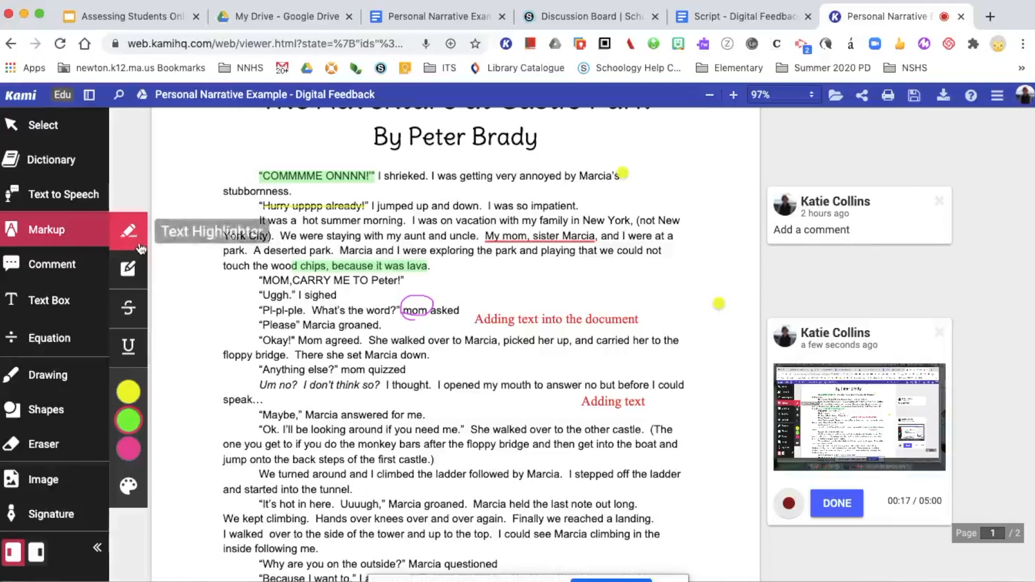
left_click_drag(222, 354, 287, 354)
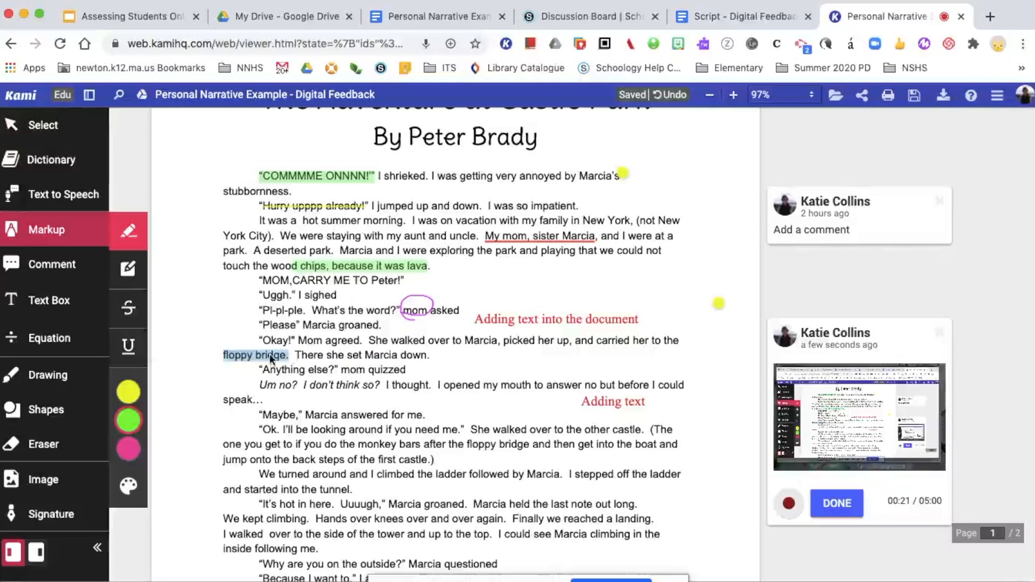
left_click(128, 309)
left_click_drag(258, 385, 381, 389)
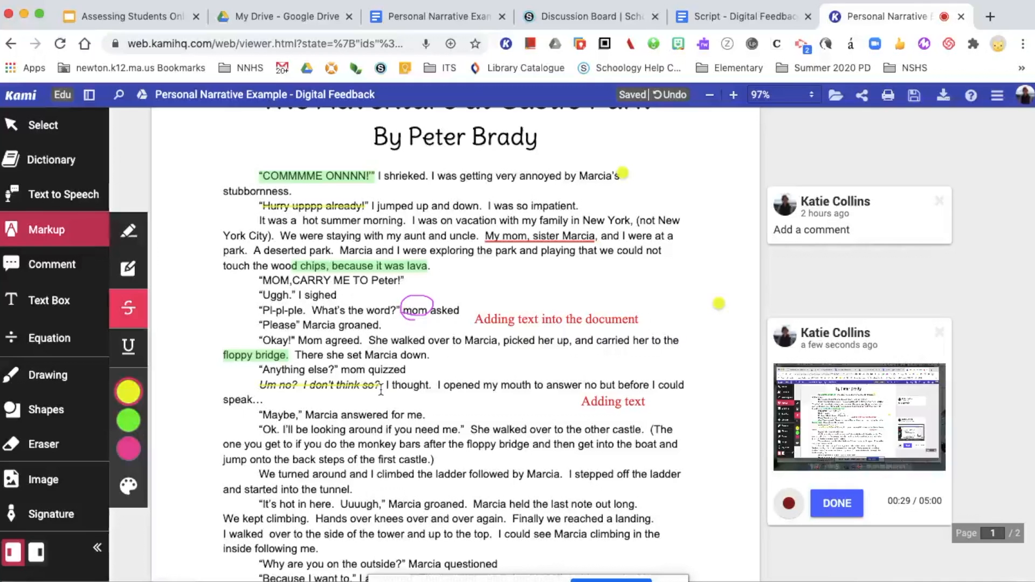
left_click(79, 268)
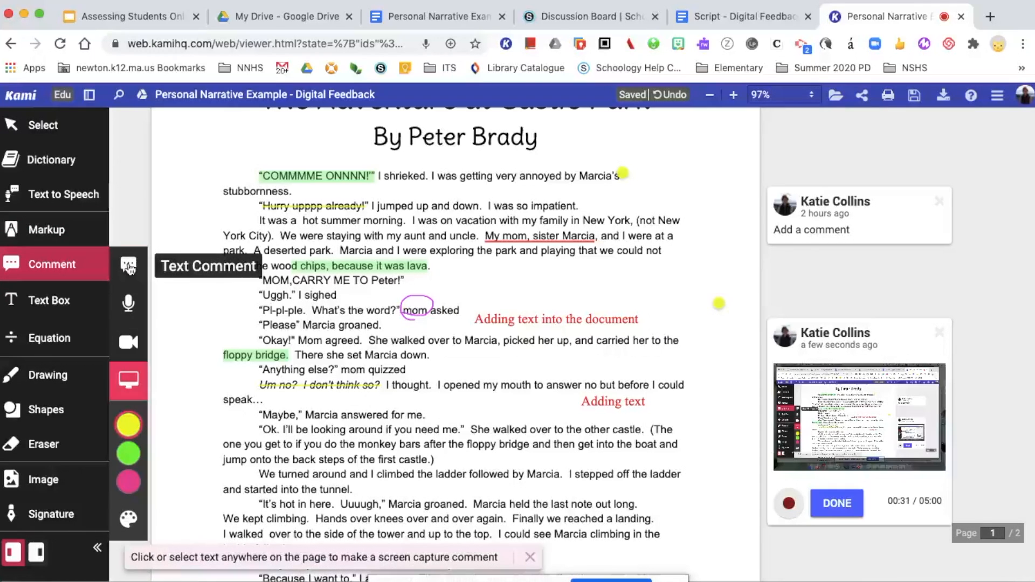
left_click(128, 264)
left_click(588, 443)
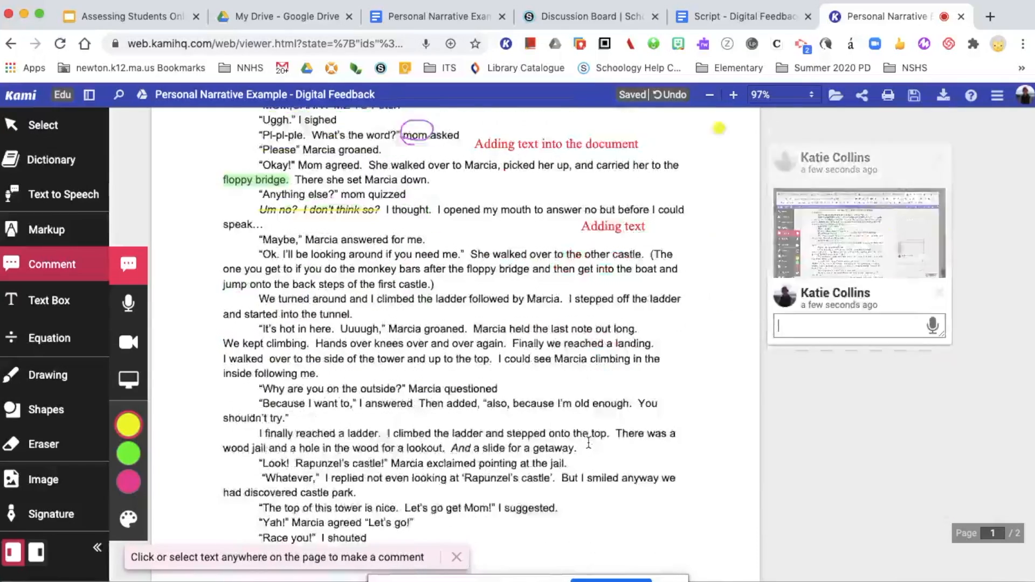
type("Add comments")
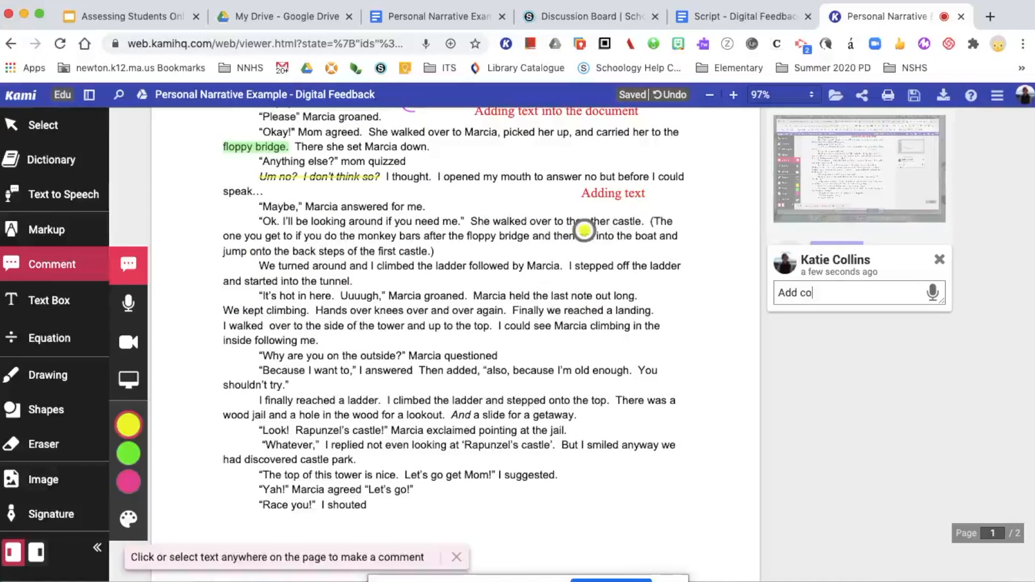
left_click(941, 262)
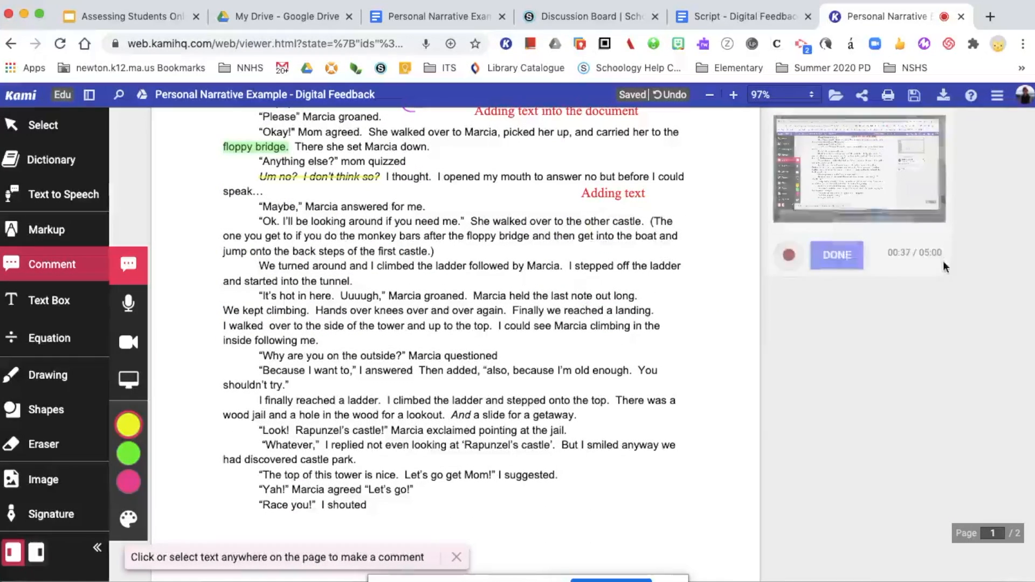
Place a text comment reading "Add comment" on the word "climbing" in the tower paragraph.
left_click(593, 326)
type("Add comment")
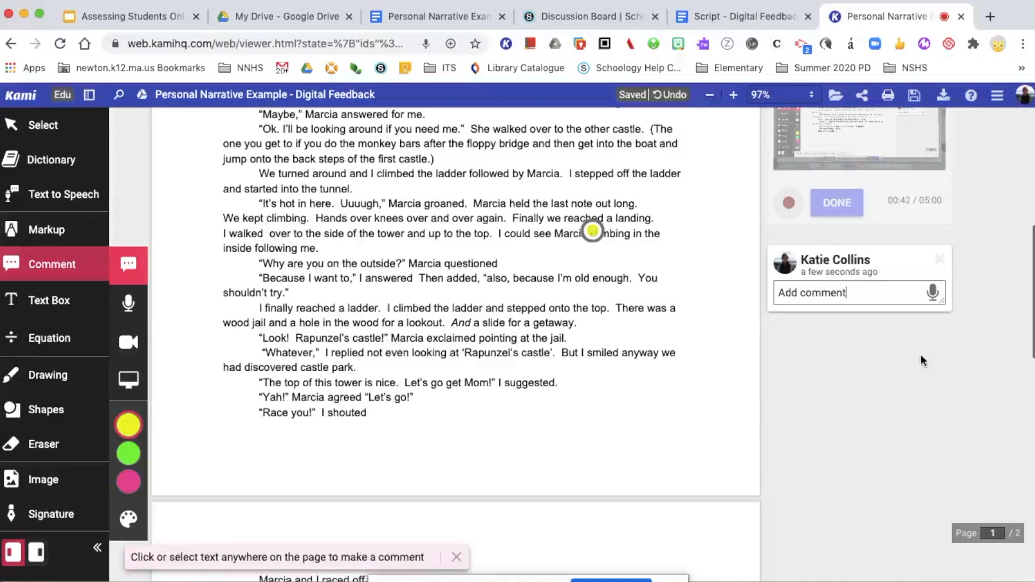
left_click(949, 340)
Return to the screen capture comment in the margin and finish its recording.
scroll(723, 386, "up", 3)
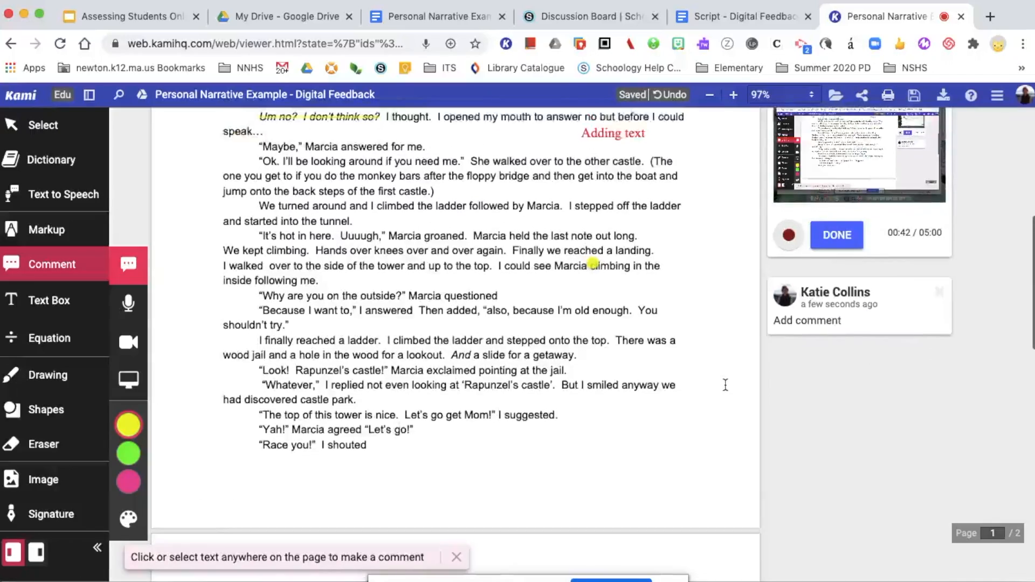
scroll(611, 401, "up", 2)
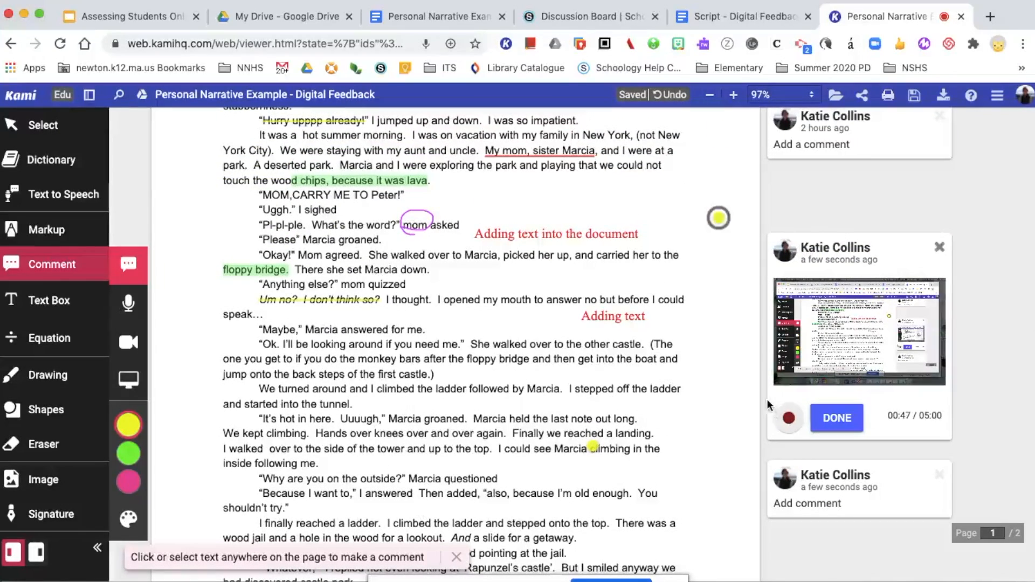
left_click(828, 424)
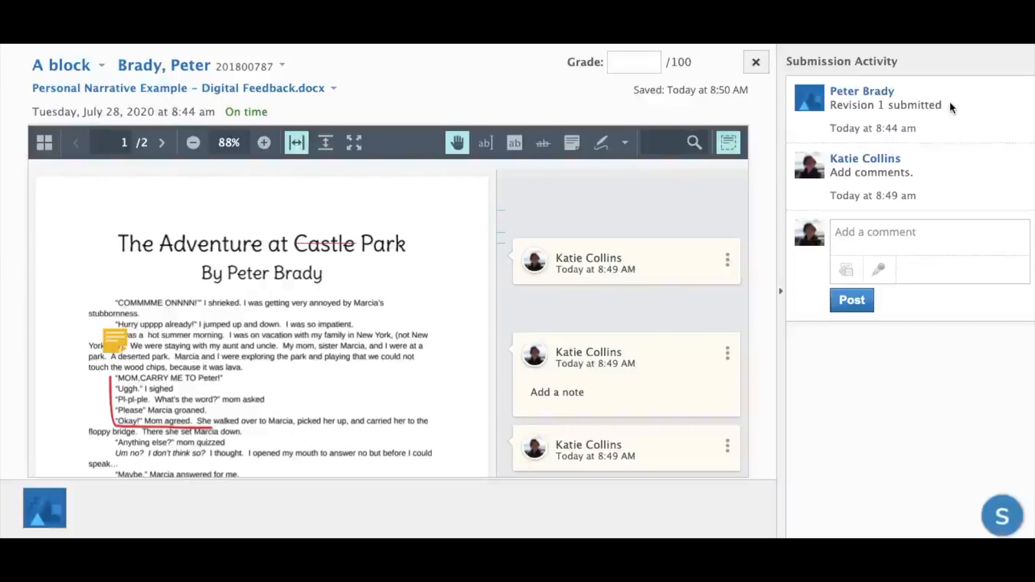
In Schoology, start an audio-only recording for a new comment on the student's narrative submission.
left_click(890, 236)
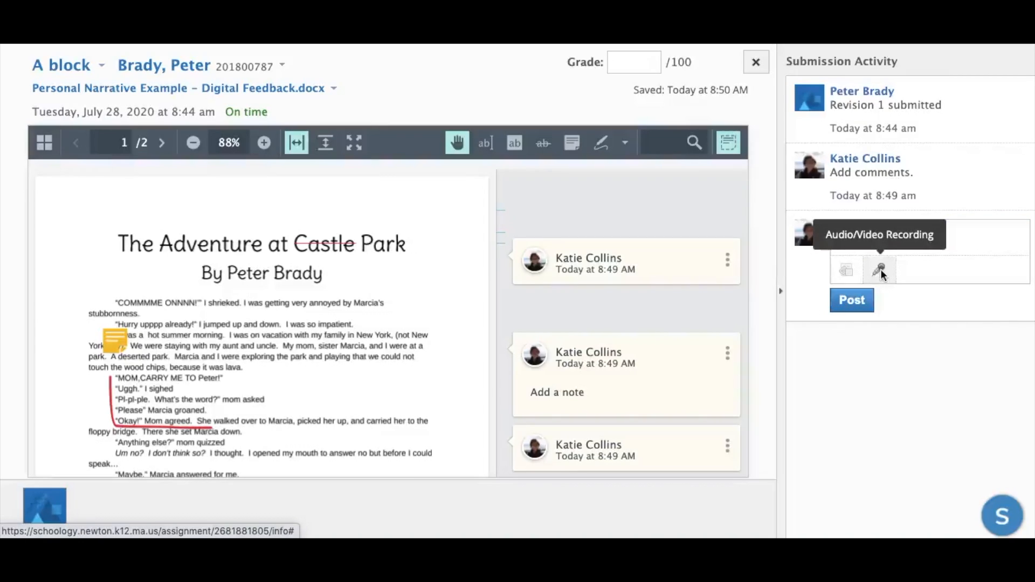
left_click(880, 269)
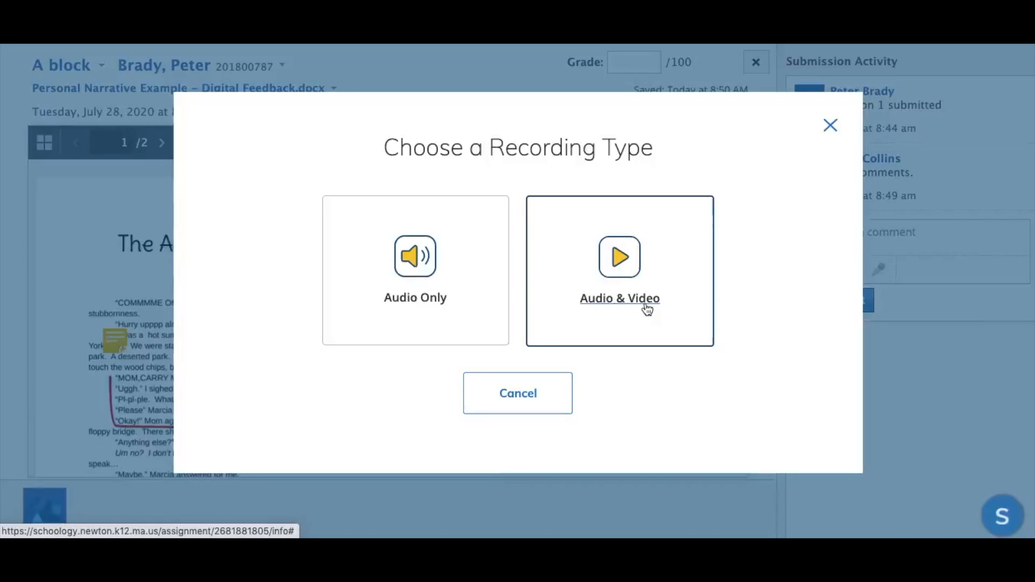
left_click(412, 300)
scroll(631, 273, "down", 2)
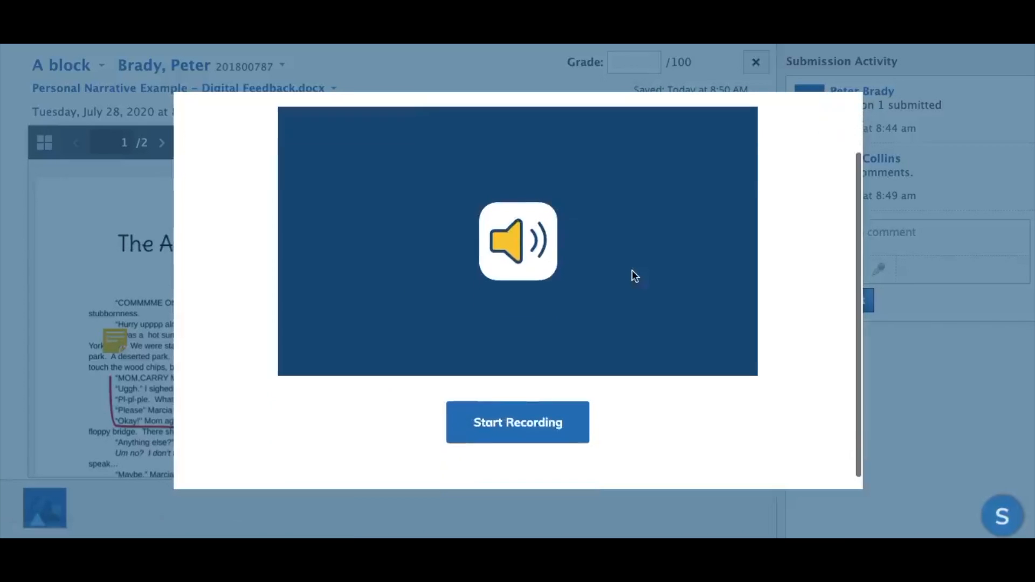
left_click(519, 433)
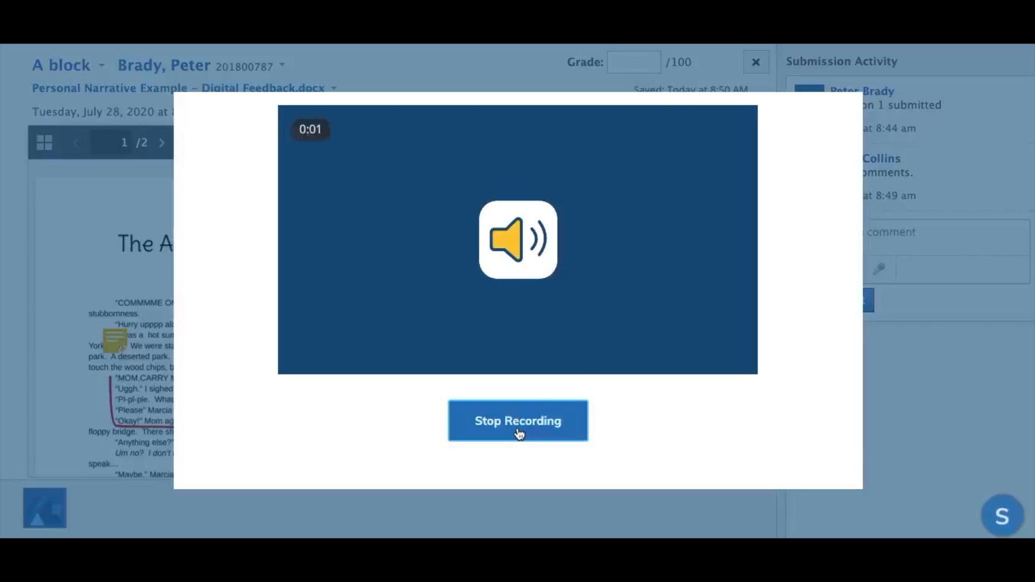
Stop the audio recording after a few seconds and insert it into the submission comment.
scroll(642, 339, "up", 2)
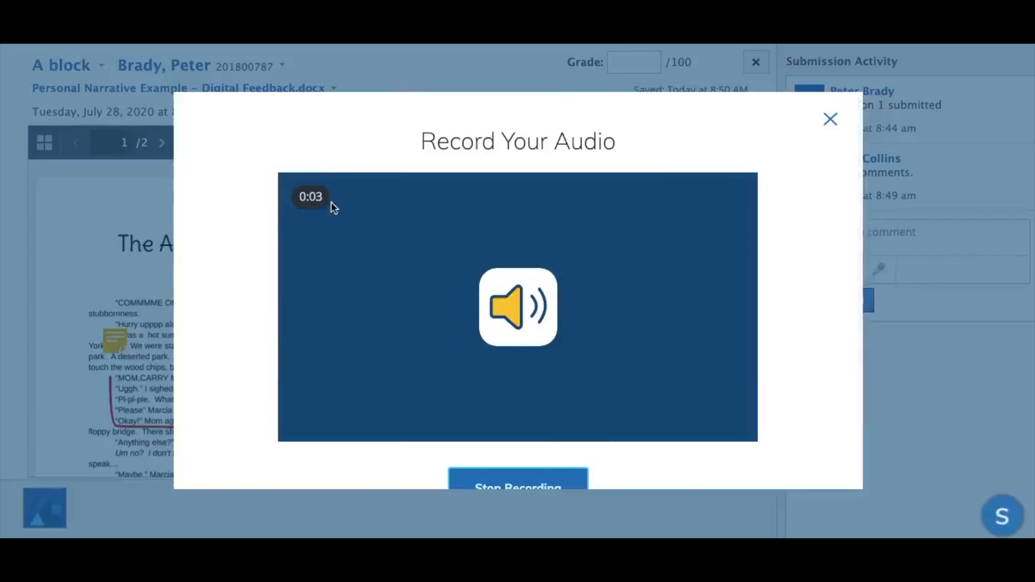
scroll(410, 235, "down", 1)
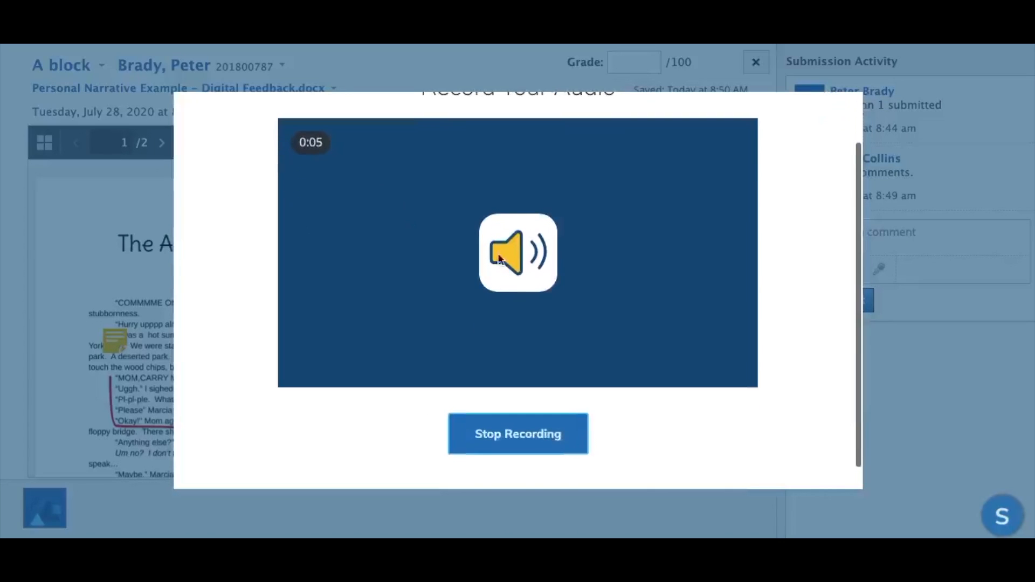
left_click(501, 439)
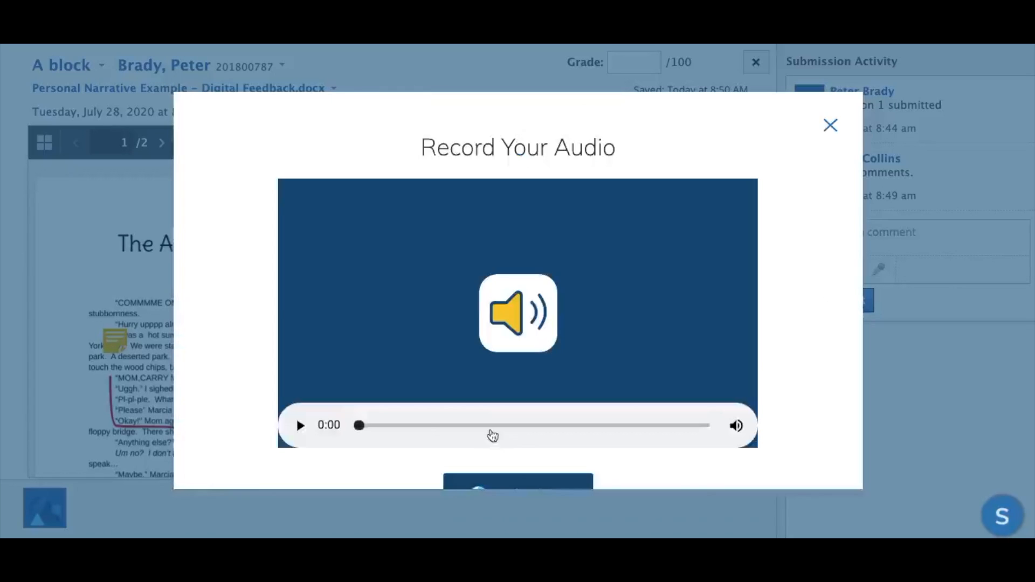
scroll(550, 429, "down", 1)
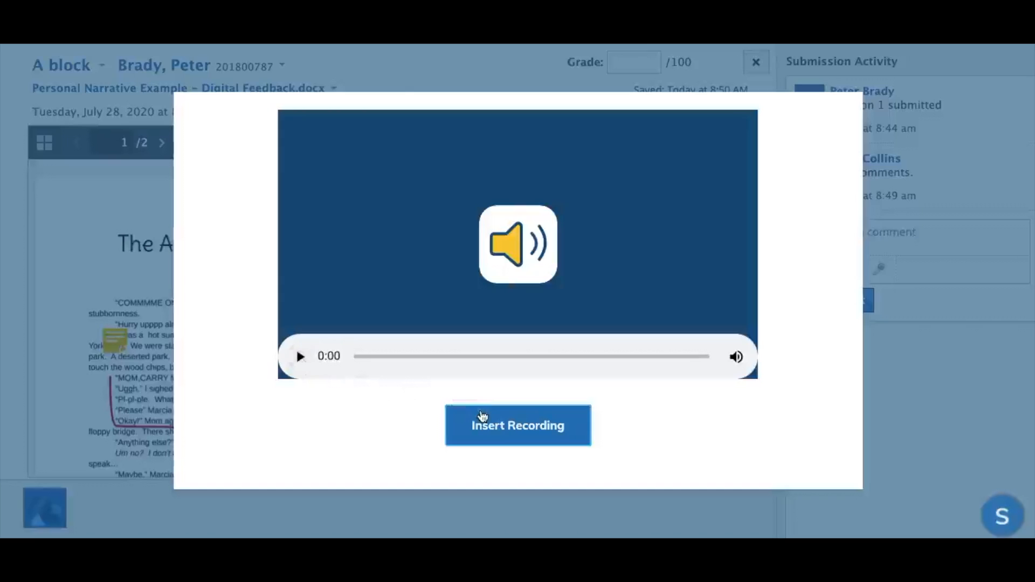
left_click(492, 431)
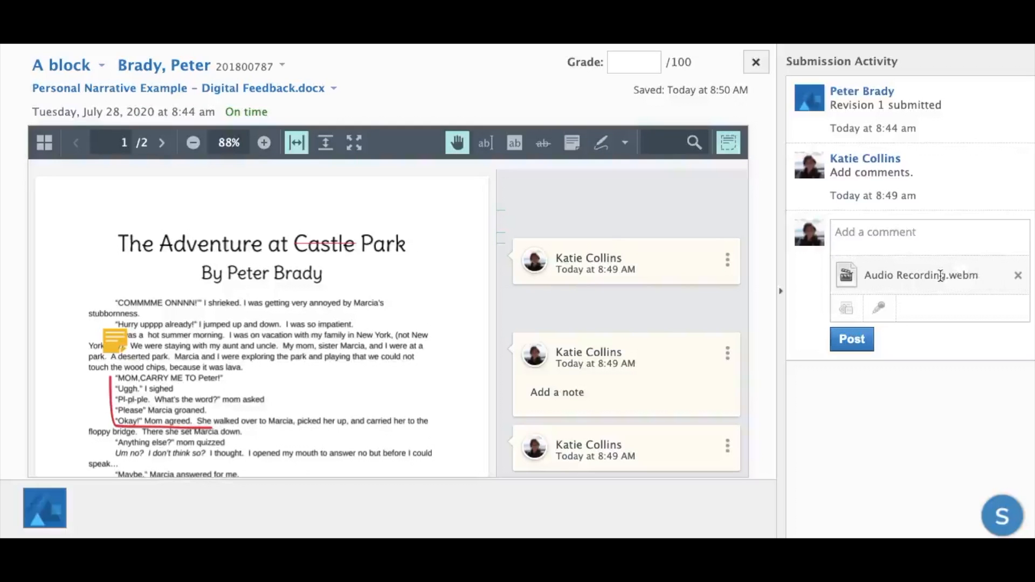
Add the text "Please listen to the recording below" to the submission comment with the audio file and post it.
left_click(852, 341)
left_click(872, 236)
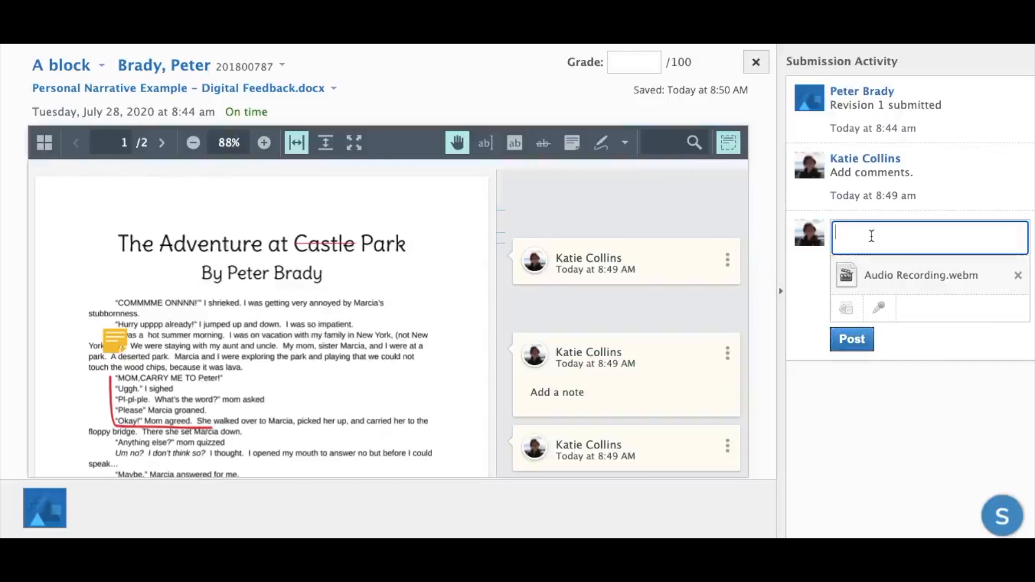
type("P")
key("BackSpace")
type("Please listen to the rec")
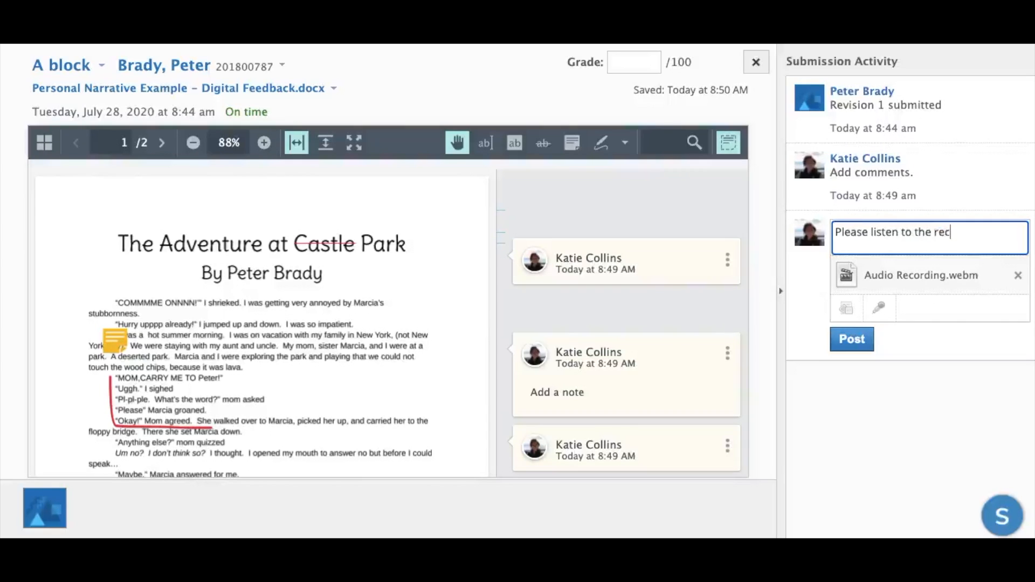
type("ording below")
left_click(851, 340)
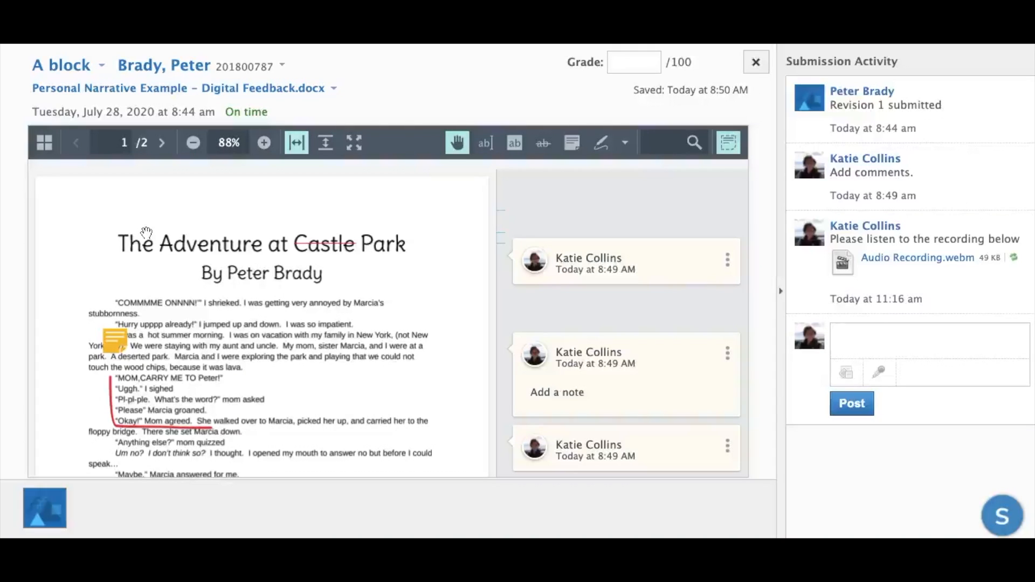
Go back to the Digital Feedback Examples folder, open the Discussion Board and start a new comment.
key("alt+Left")
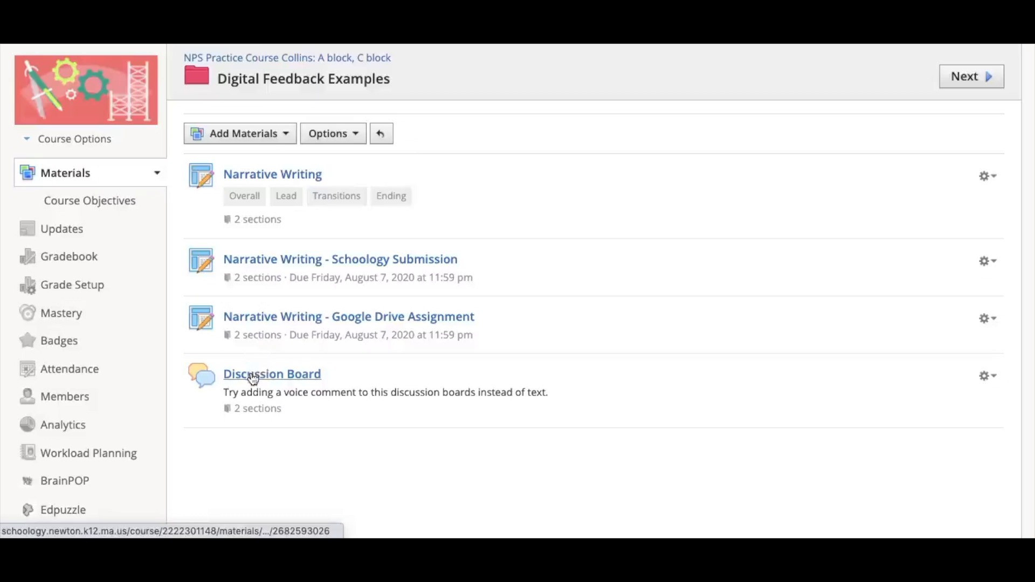
left_click(253, 377)
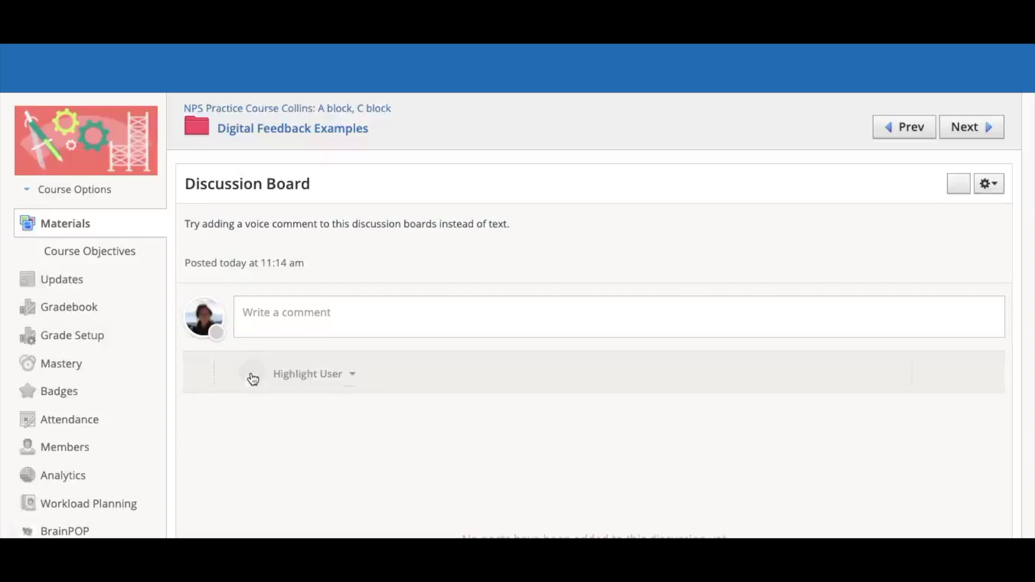
scroll(310, 310, "down", 2)
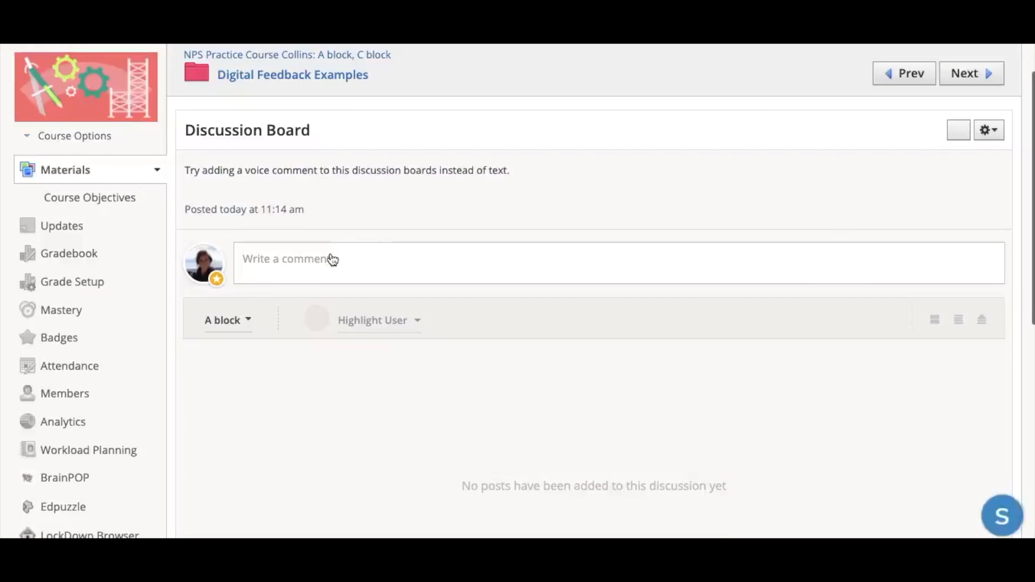
scroll(329, 258, "down", 2)
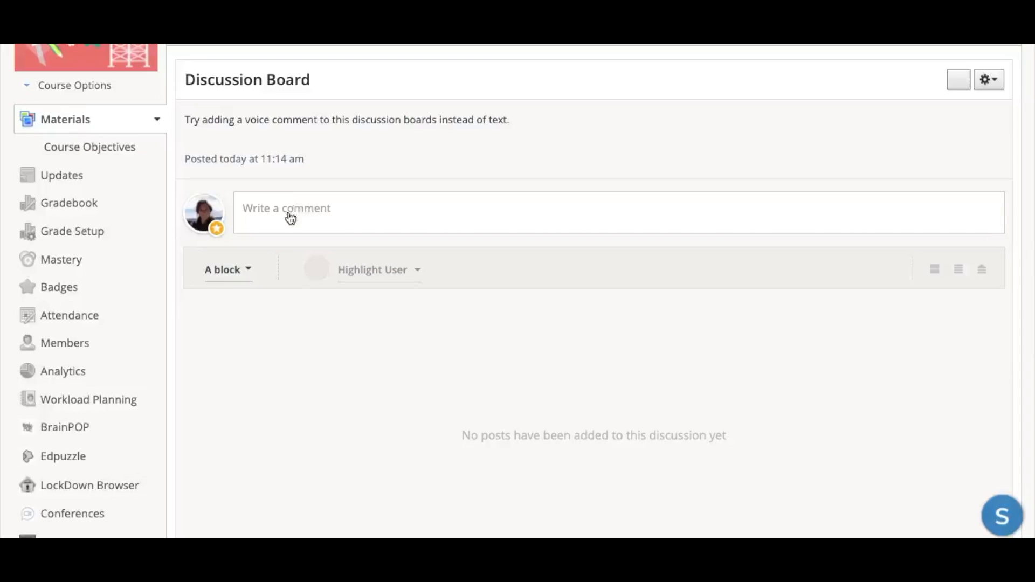
left_click(266, 215)
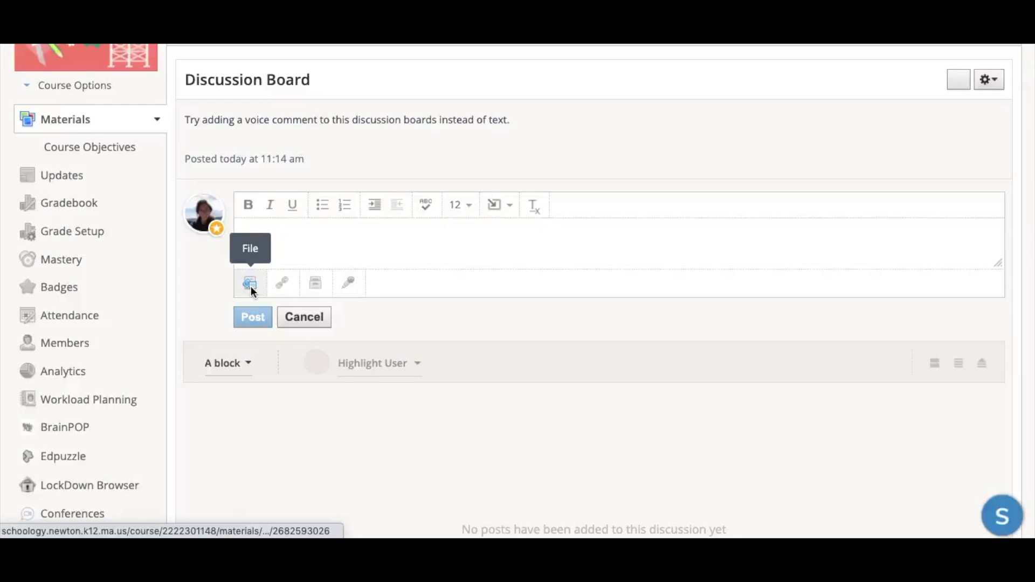
Record a few seconds of audio only for the discussion comment and insert the recording.
left_click(351, 280)
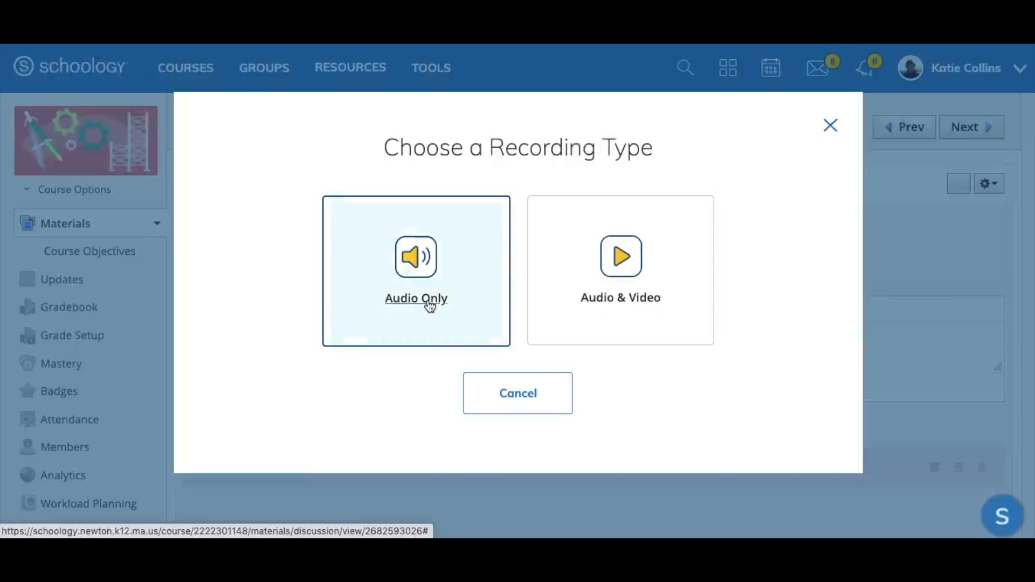
left_click(431, 305)
scroll(488, 293, "down", 2)
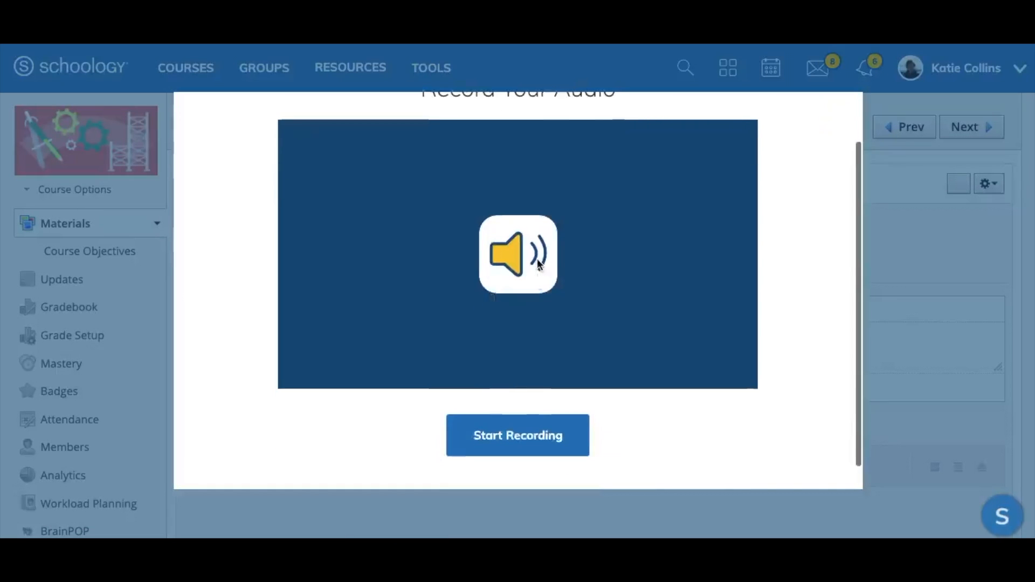
left_click(523, 440)
scroll(444, 290, "up", 1)
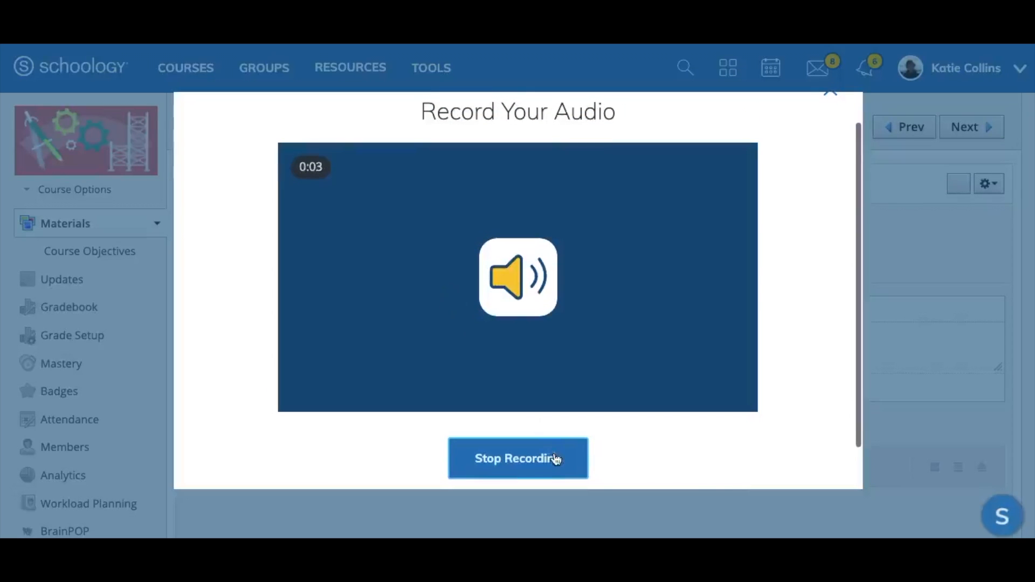
left_click(521, 461)
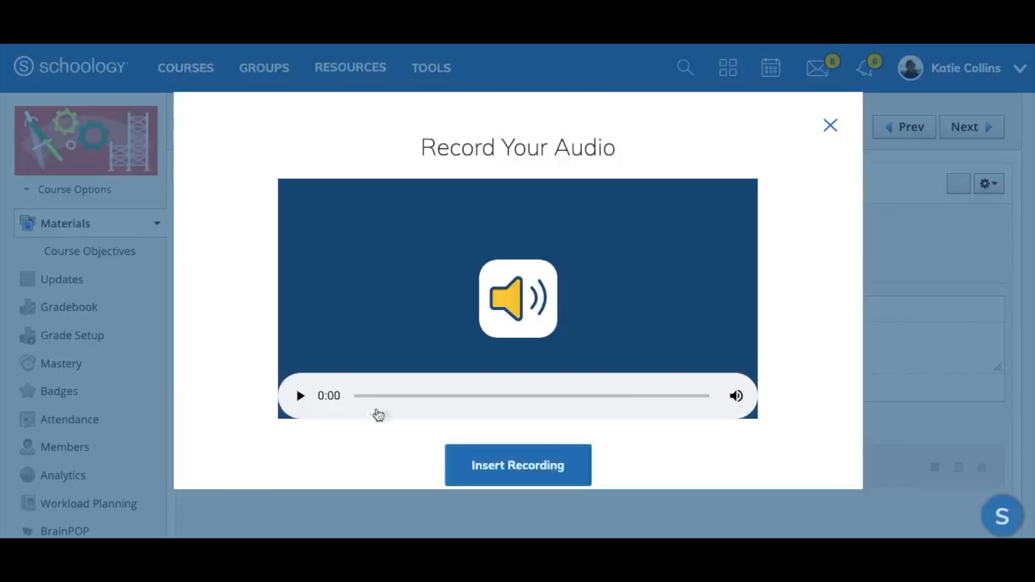
left_click(506, 464)
Add the text "Add text" to the discussion comment, post it with the recording and look over the published post.
left_click(285, 330)
type("Add text")
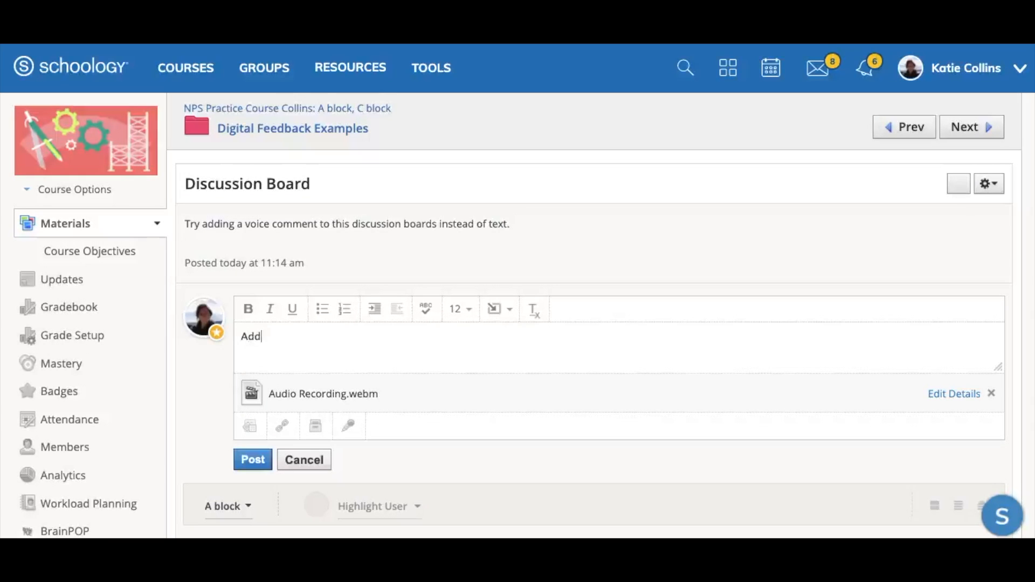
left_click(249, 461)
scroll(245, 464, "down", 8)
scroll(404, 210, "up", 2)
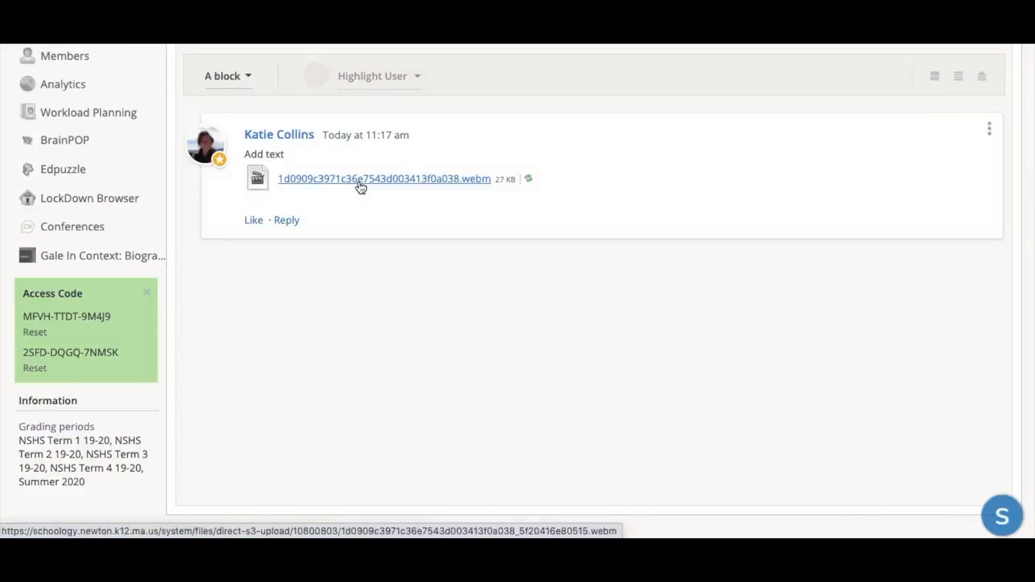
scroll(361, 187, "up", 2)
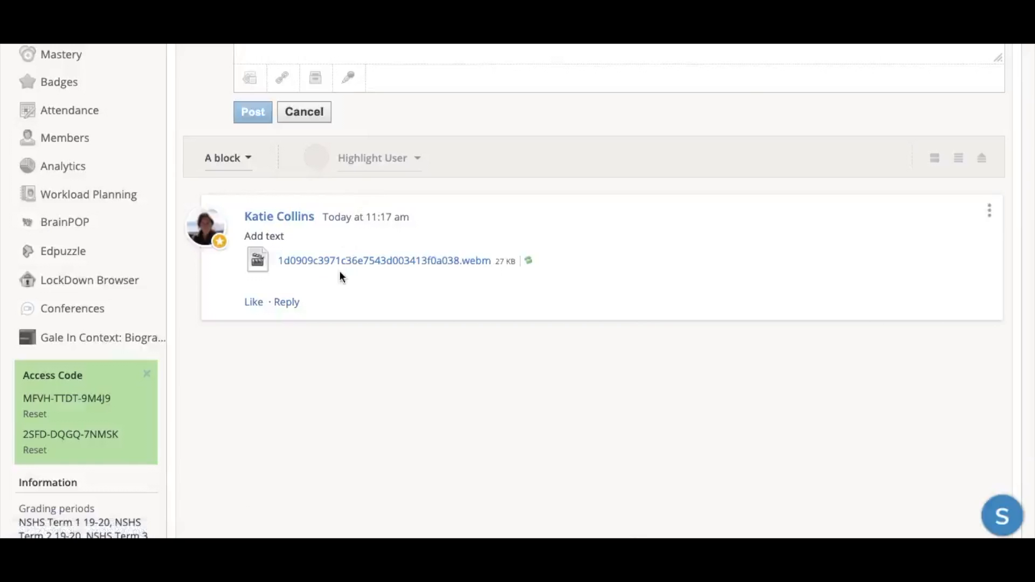
scroll(338, 269, "up", 3)
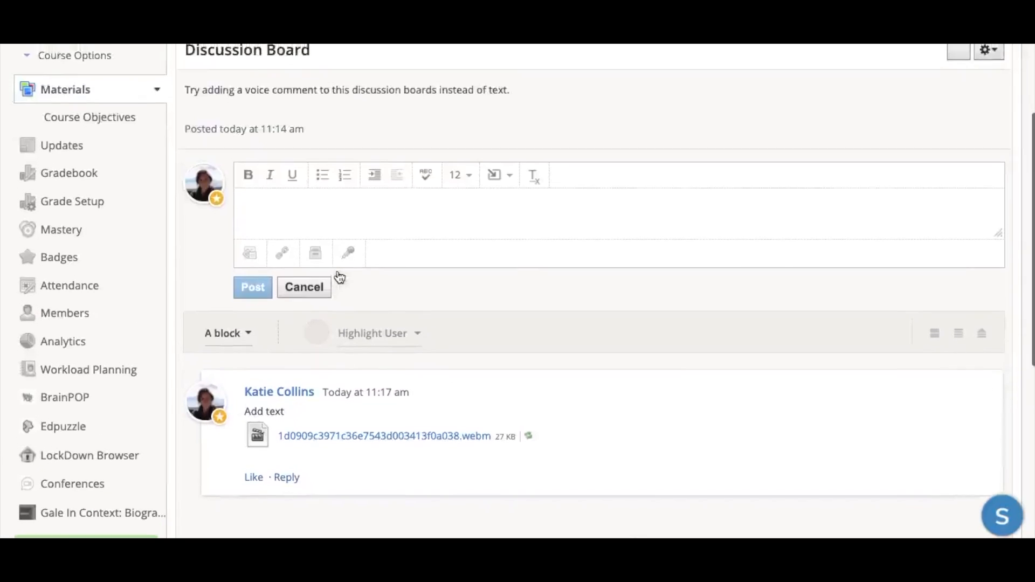